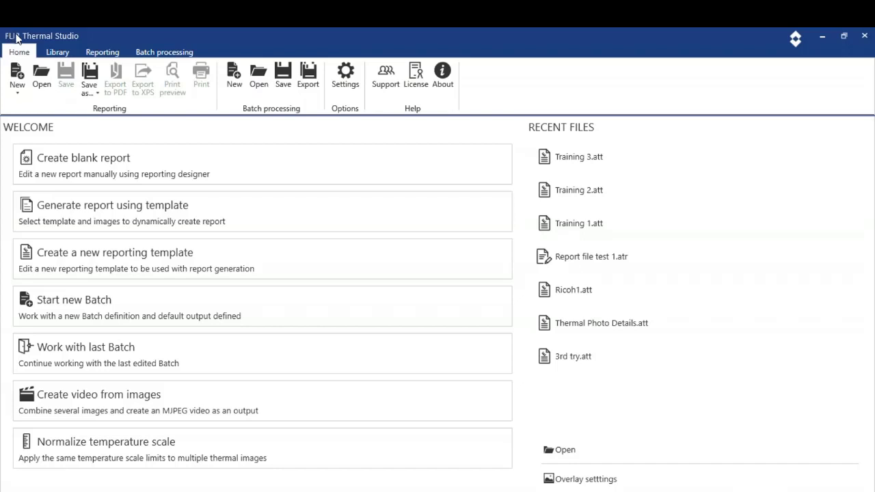
- Open the Thermal Report Training folder in the image library
left_click(58, 52)
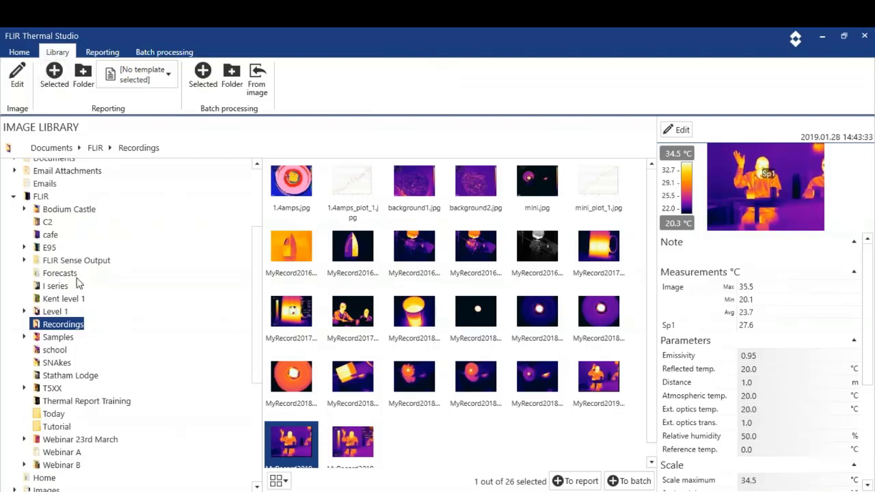
left_click_drag(80, 282, 79, 305)
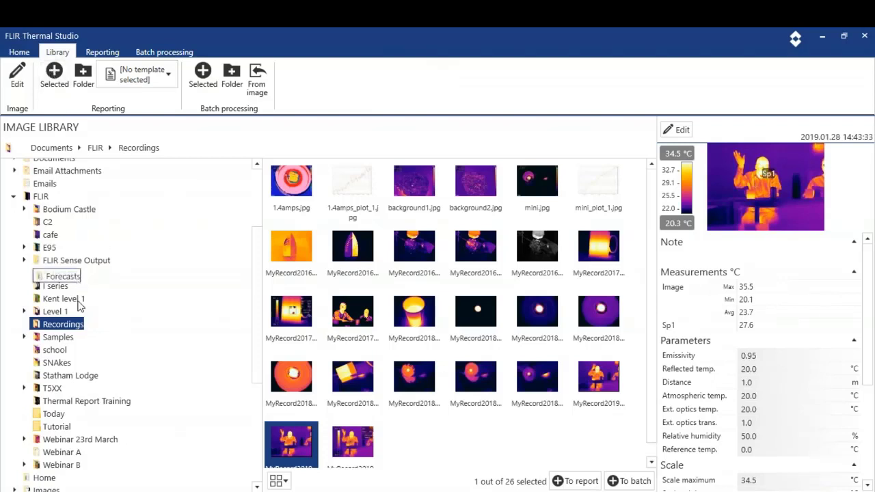
left_click(77, 407)
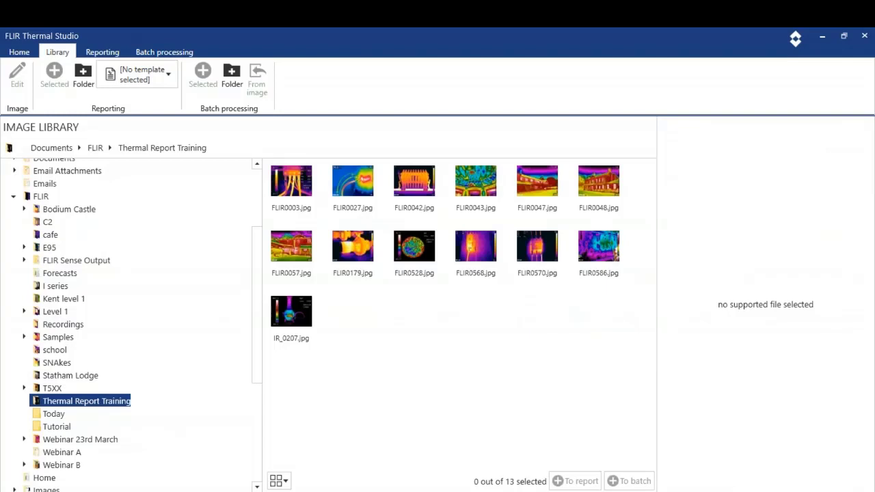
left_click_drag(91, 409, 38, 400)
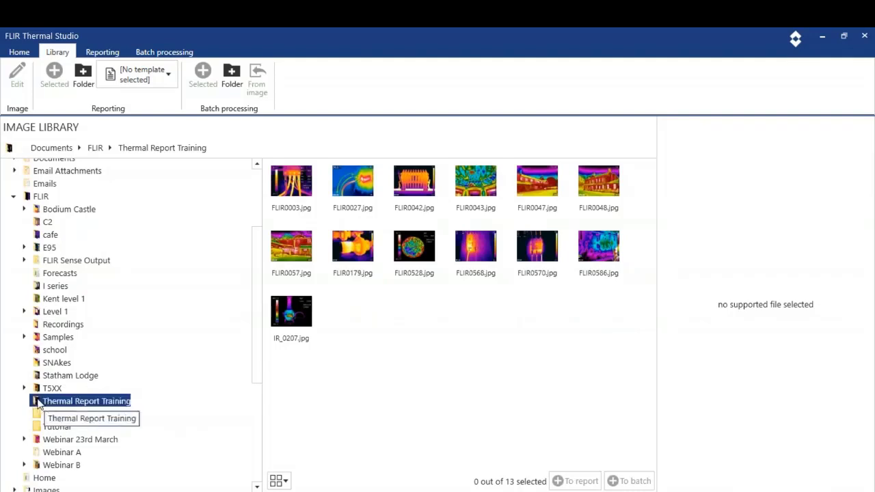
right_click(37, 403)
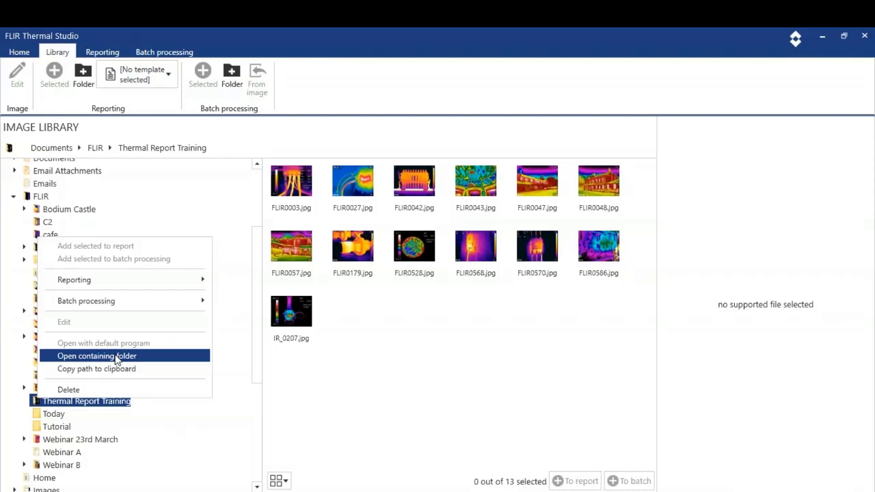
left_click(304, 420)
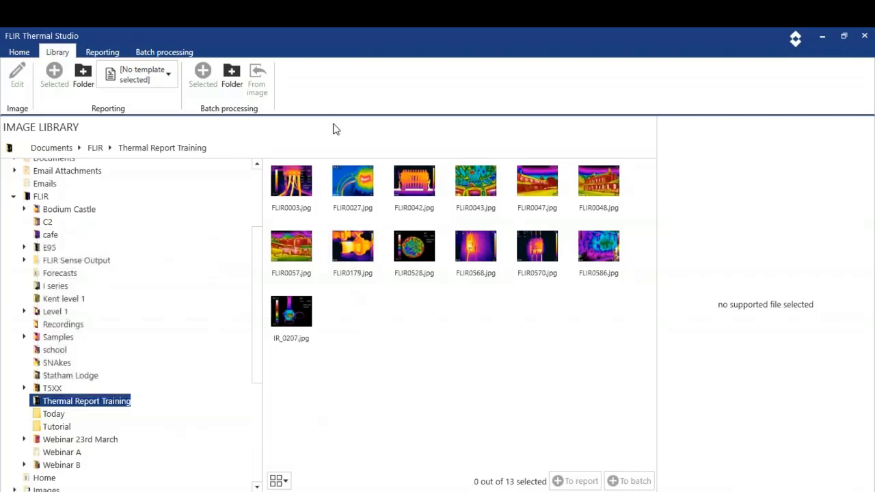
- Open the thermal image FLIR0027.jpg for editing
left_click_drag(361, 178, 363, 179)
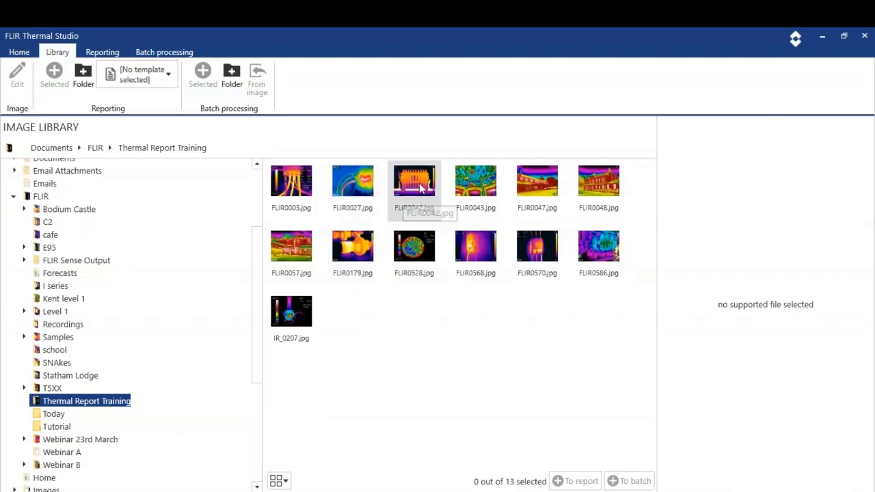
double_click(353, 193)
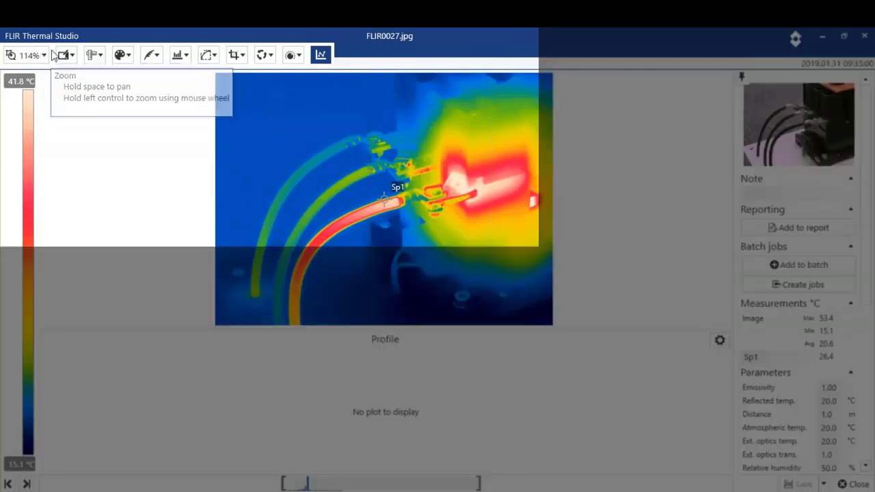
left_click(94, 55)
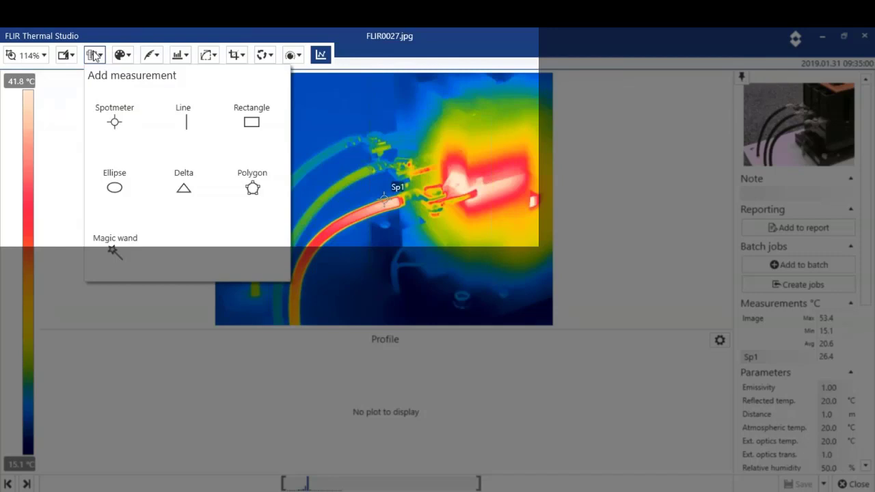
left_click(128, 59)
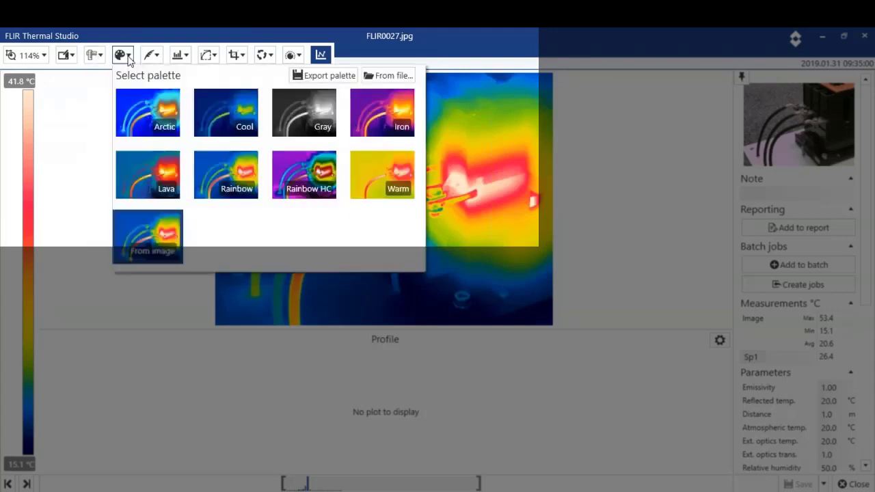
left_click(158, 60)
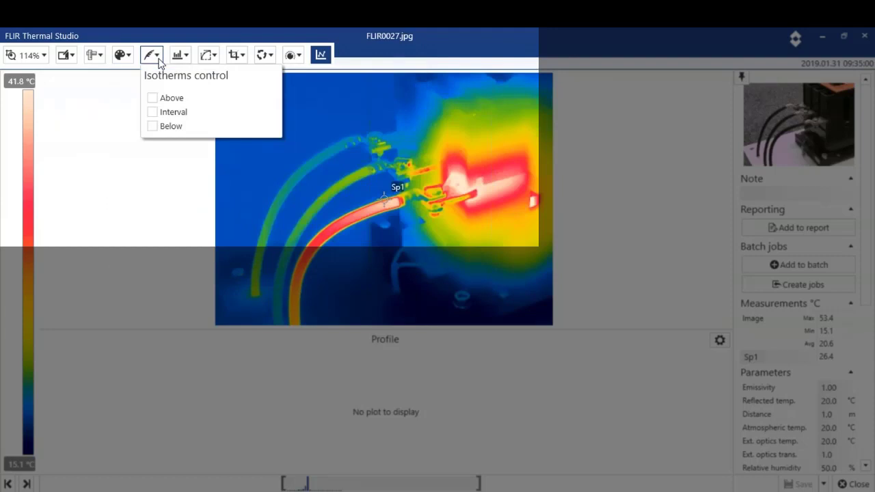
left_click(186, 59)
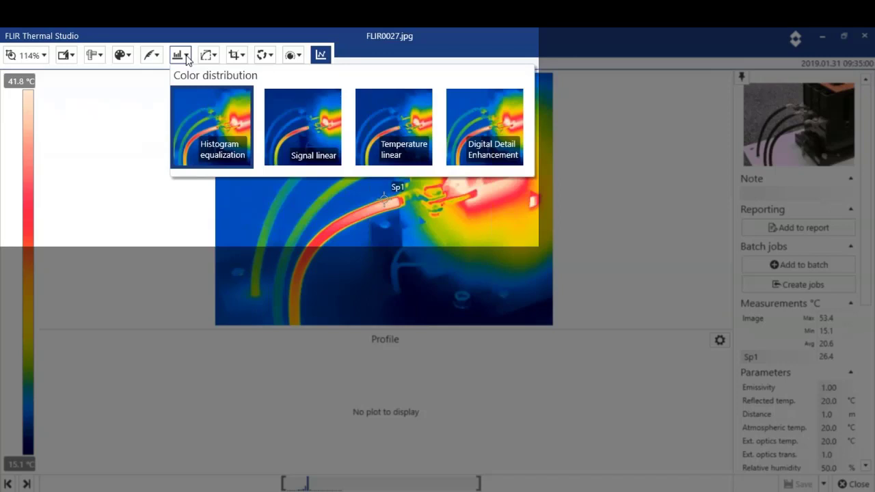
left_click(212, 57)
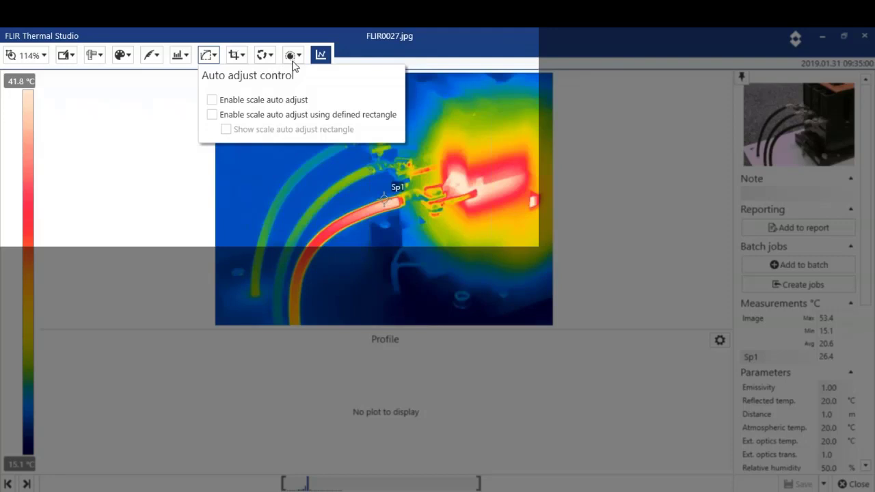
left_click(149, 168)
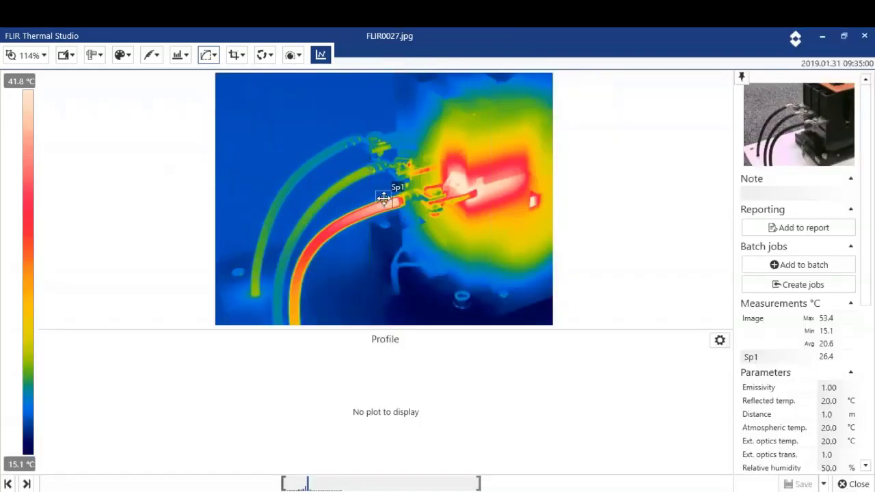
- Move spot Sp1 onto the end of the hottest cable and add a second spotmeter on the middle cable
left_click_drag(384, 199, 391, 201)
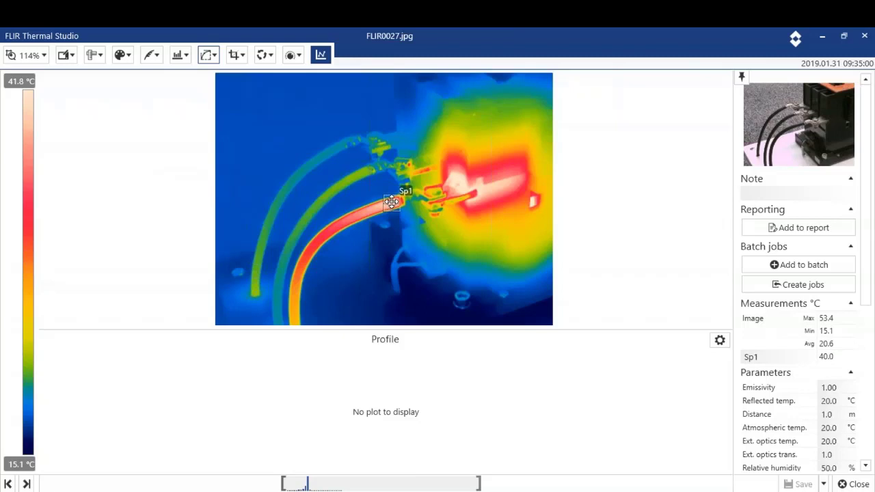
left_click(95, 56)
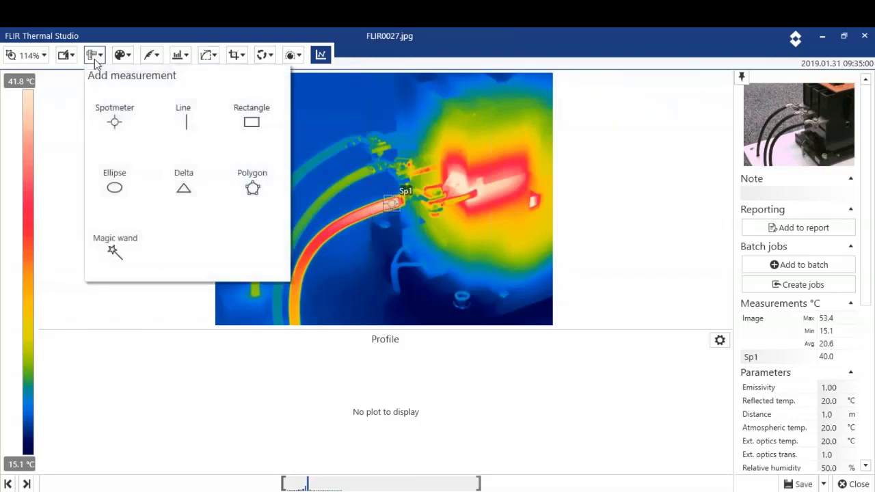
left_click(116, 127)
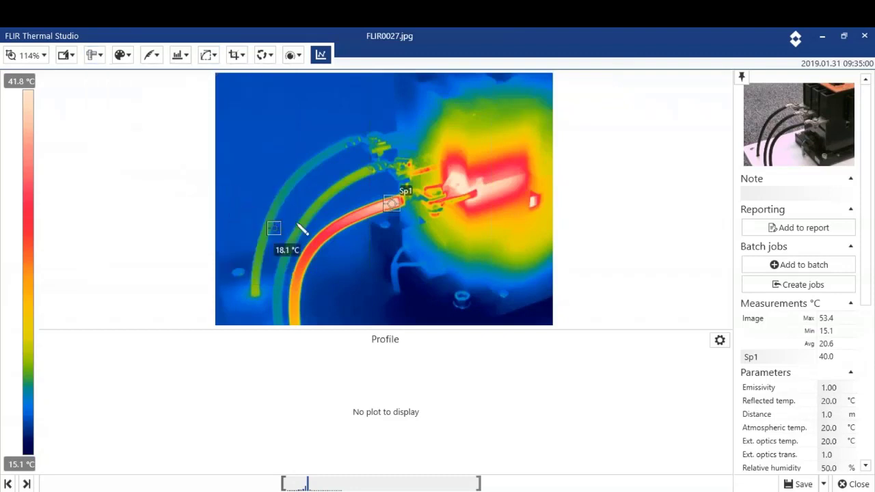
left_click(362, 173)
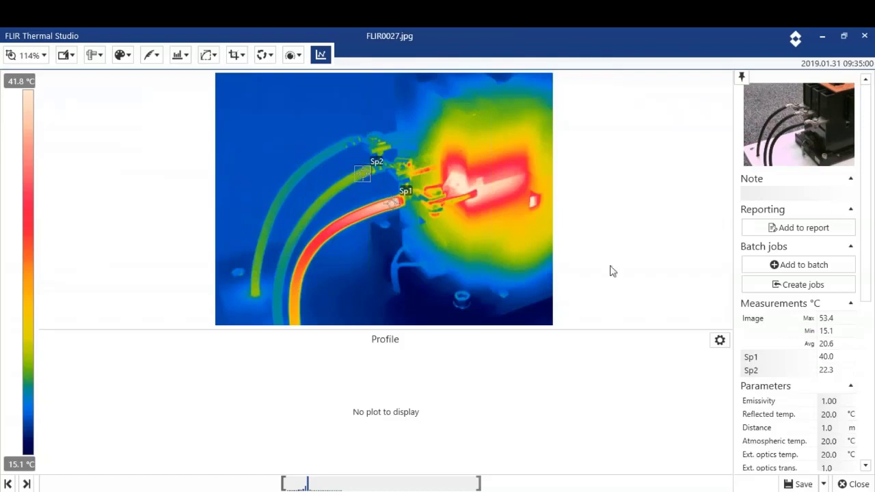
mouse_move(796, 362)
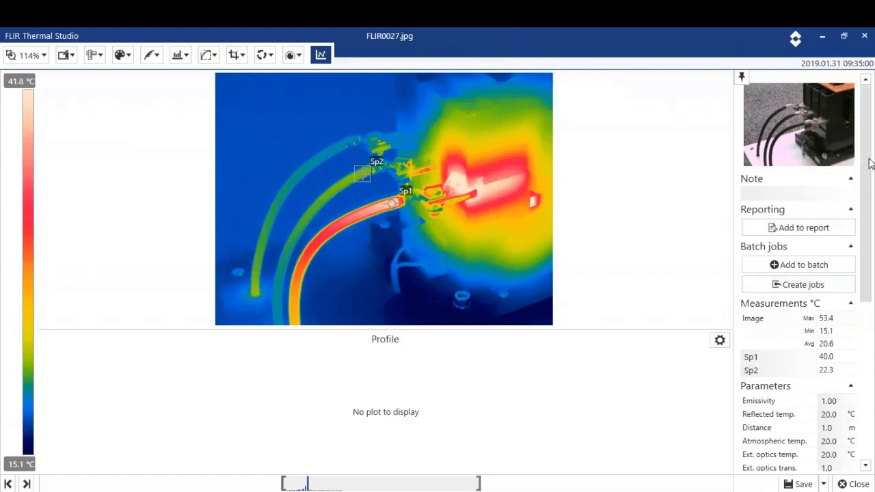
left_click_drag(869, 165, 864, 224)
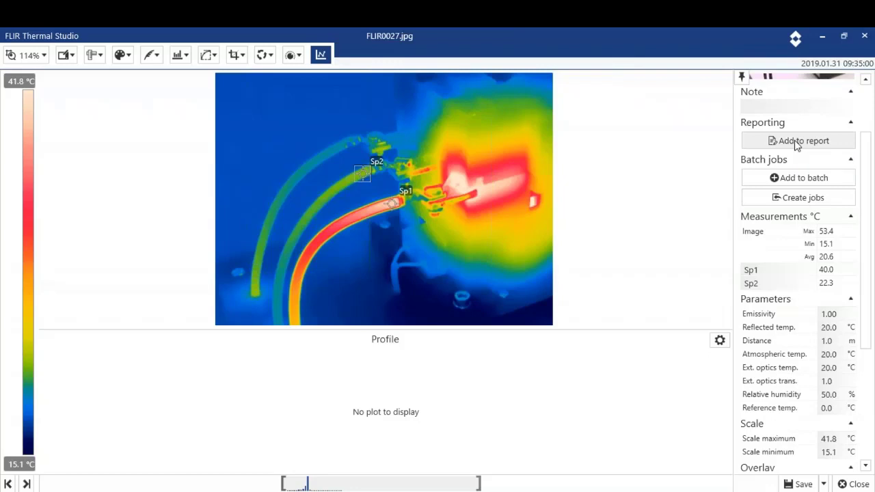
left_click(798, 179)
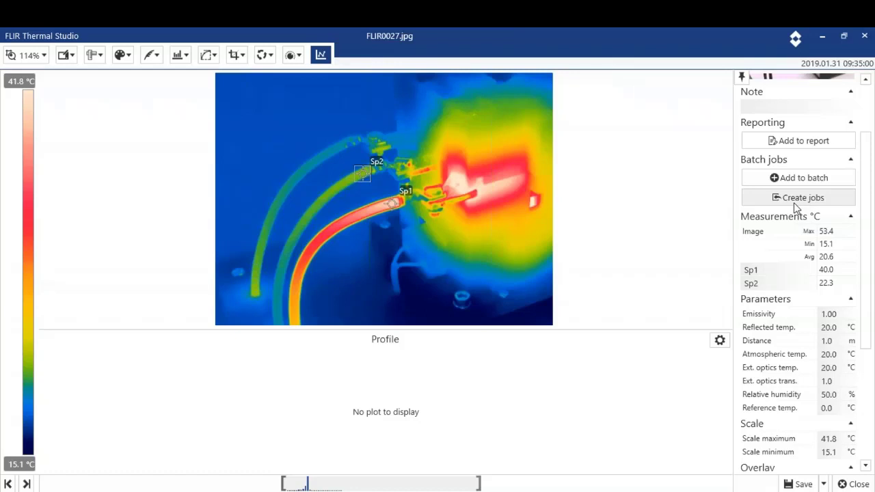
left_click_drag(866, 205, 867, 290)
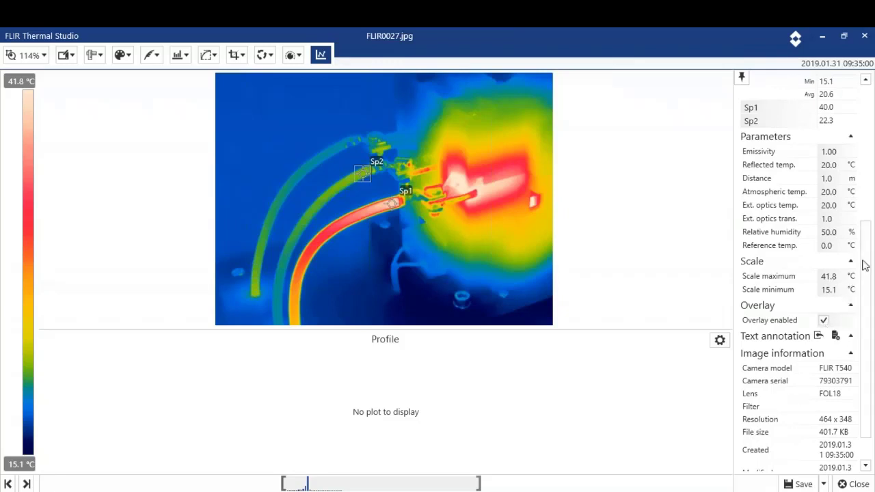
left_click_drag(870, 274, 868, 325)
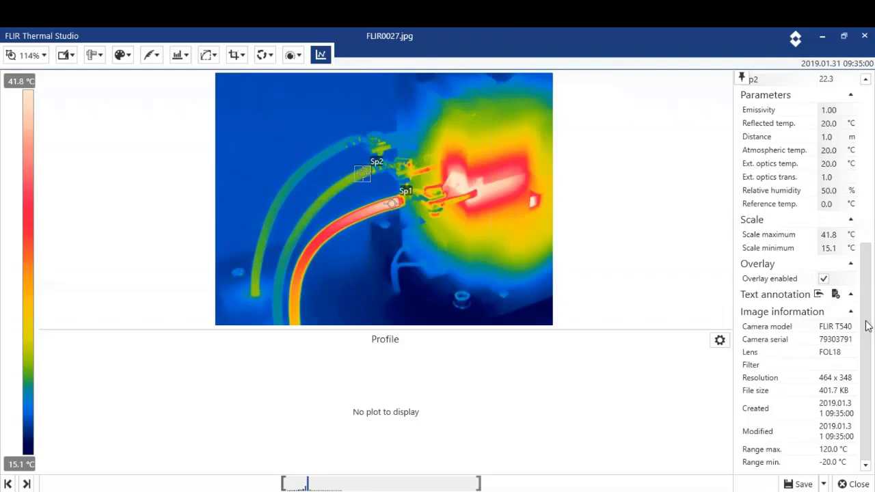
- Add a delta measurement and set its Source 2 to Sp2 so it compares the two spots
left_click(98, 58)
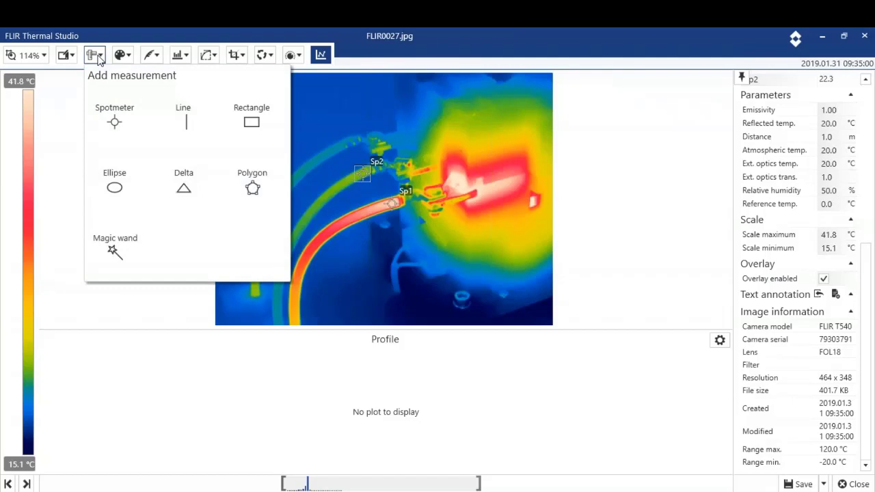
left_click(183, 186)
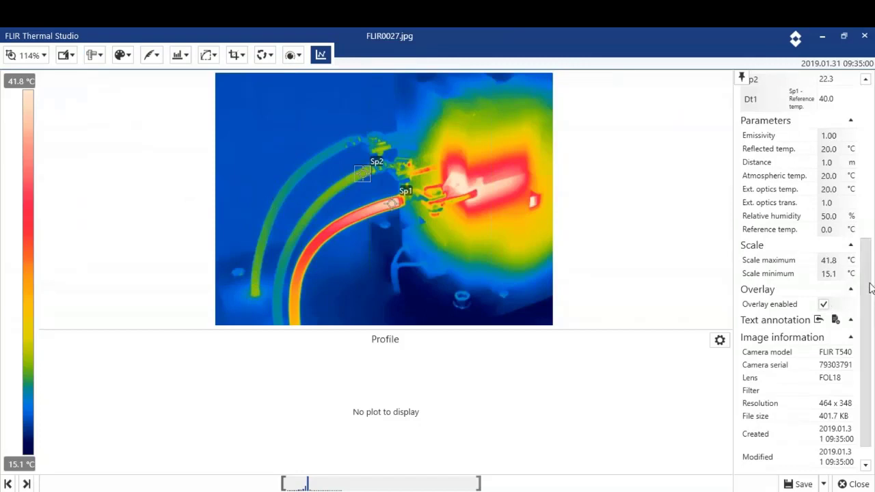
left_click_drag(867, 289, 757, 212)
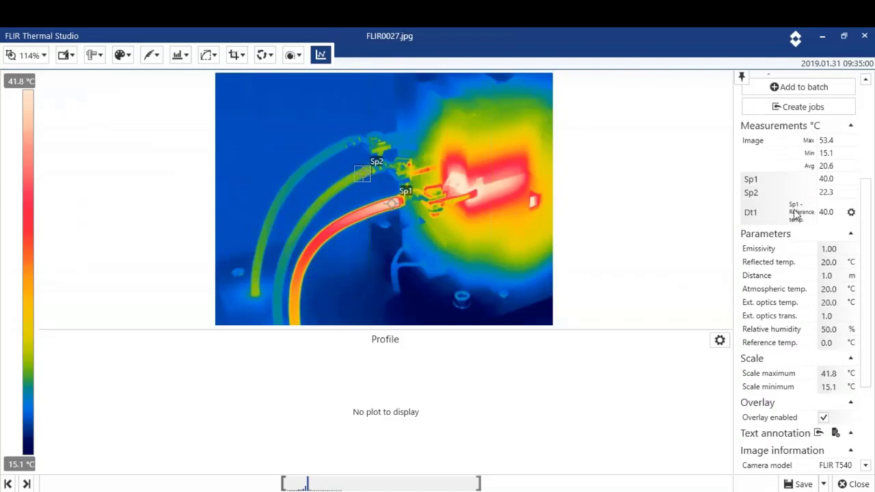
left_click(852, 213)
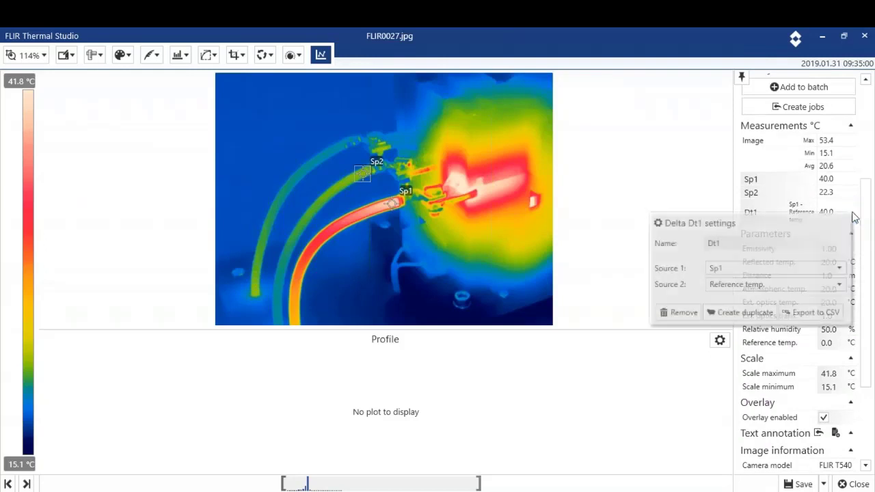
left_click(838, 286)
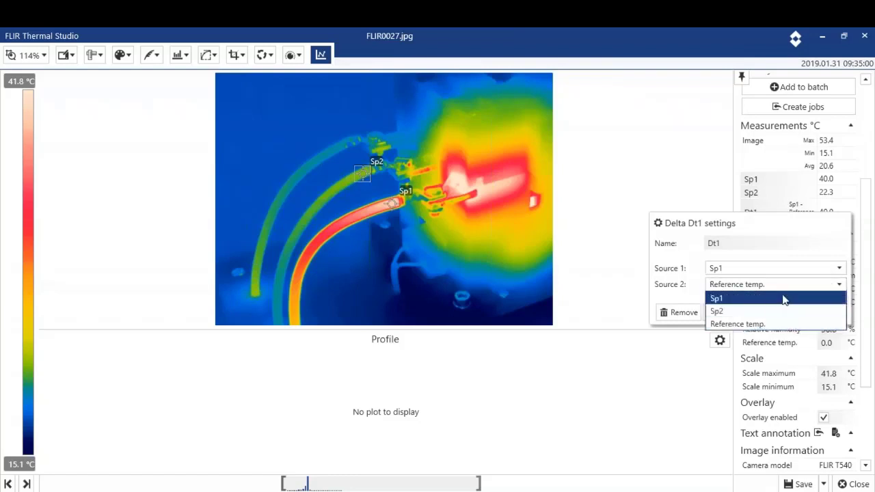
left_click(719, 311)
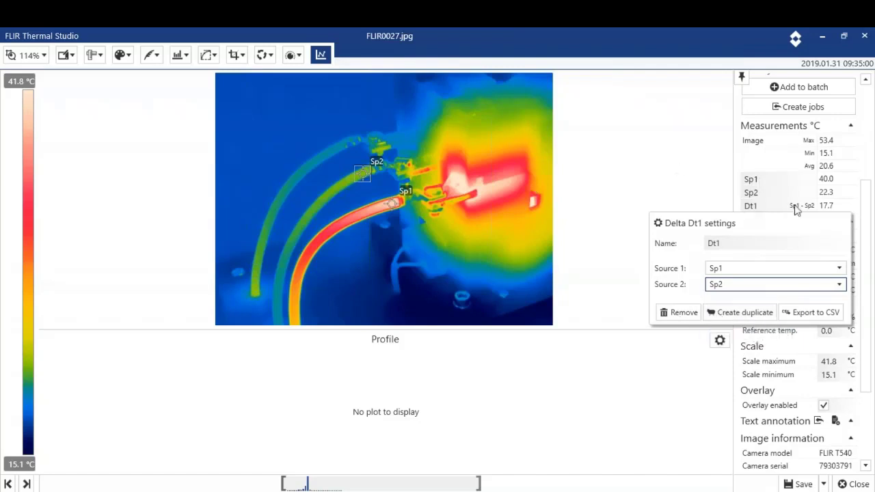
left_click(667, 158)
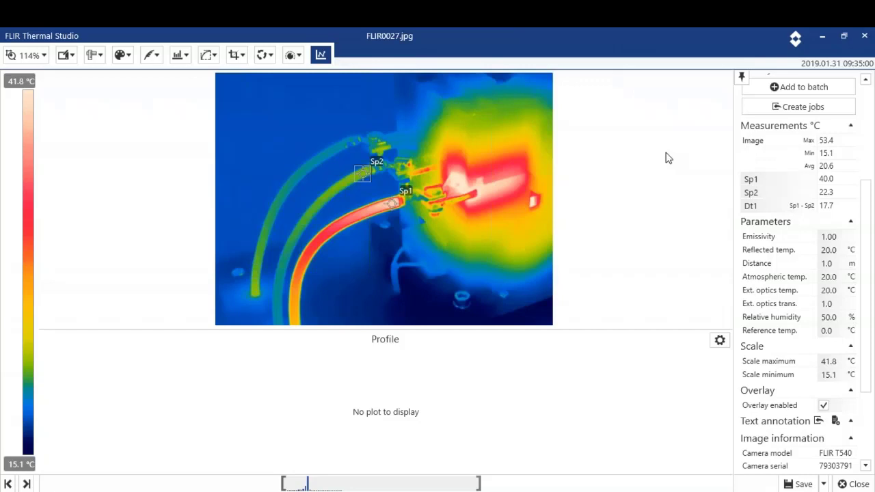
- Apply the Iron palette to the thermal image
left_click(123, 55)
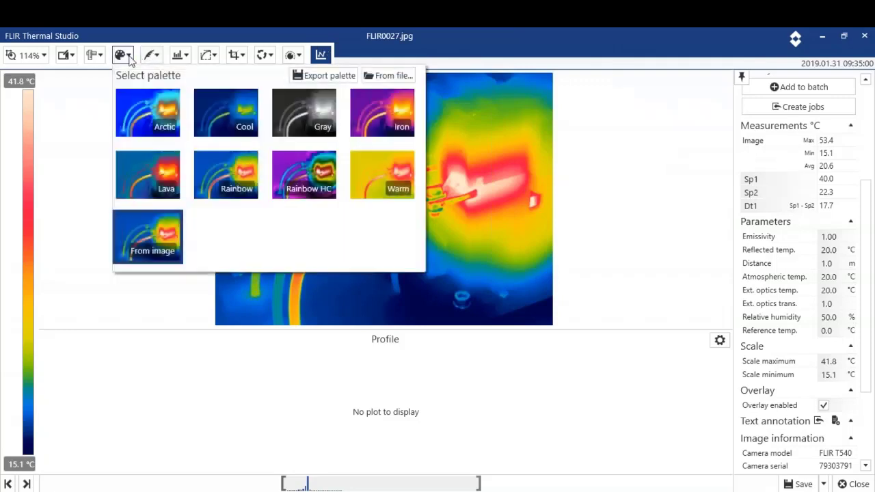
left_click(367, 110)
left_click(579, 203)
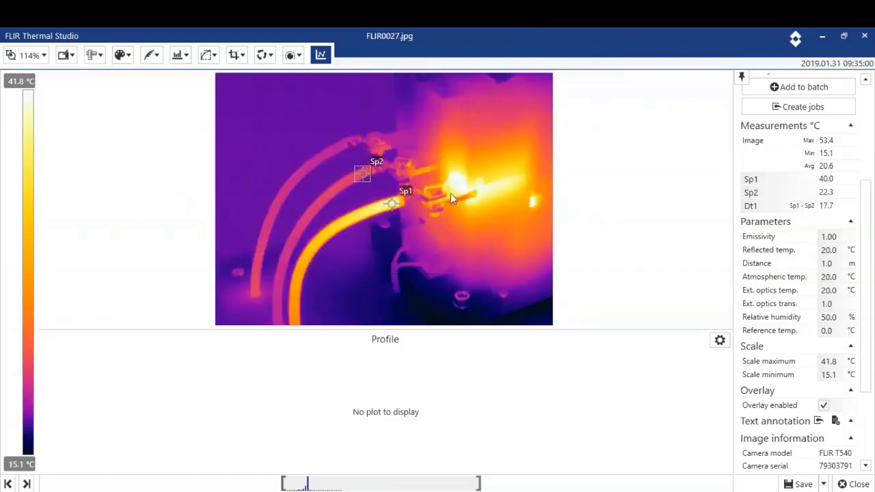
- Apply the Gray palette to the thermal image
left_click(127, 57)
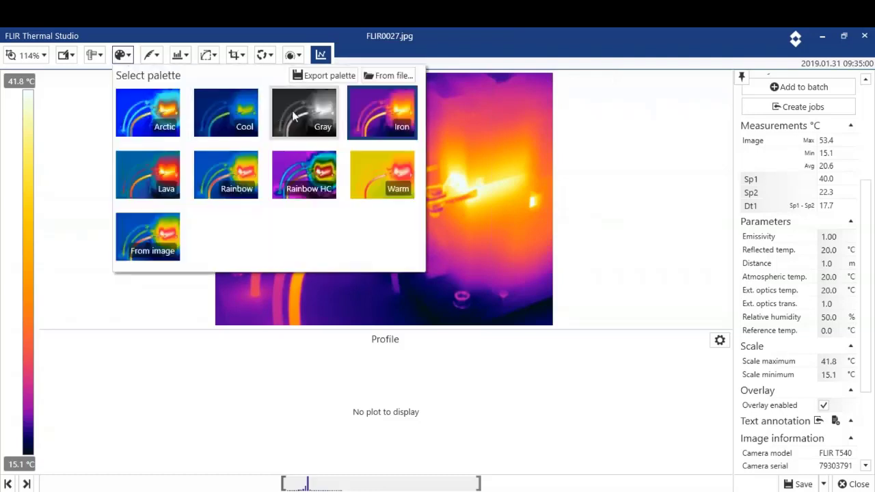
left_click(297, 115)
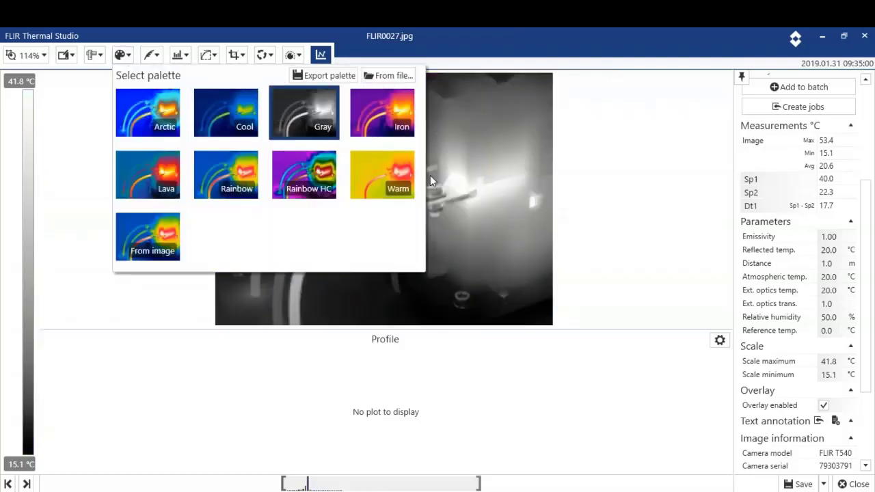
left_click(600, 204)
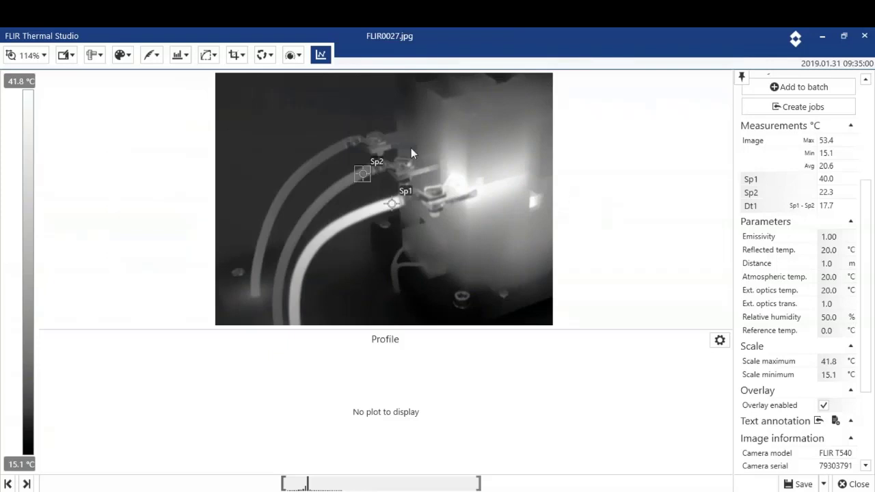
- Add a red Above isotherm to the thermal image and raise its limit to about 36.3 °C
left_click(158, 56)
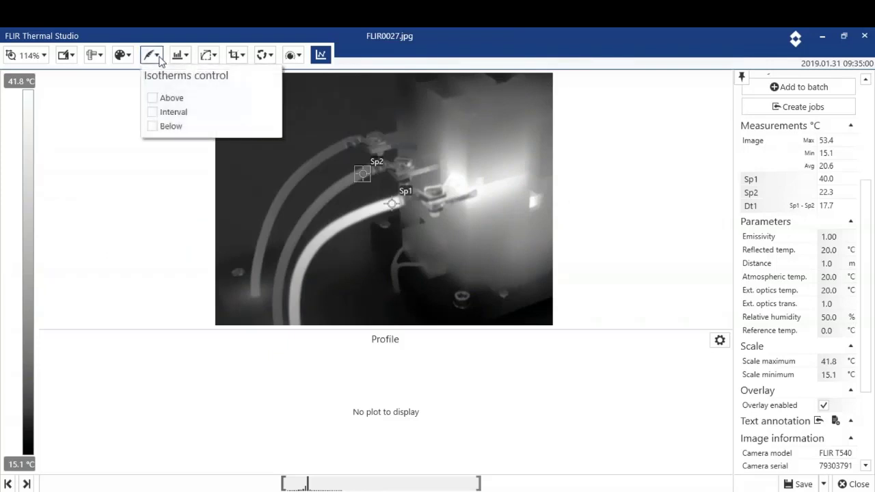
left_click(152, 97)
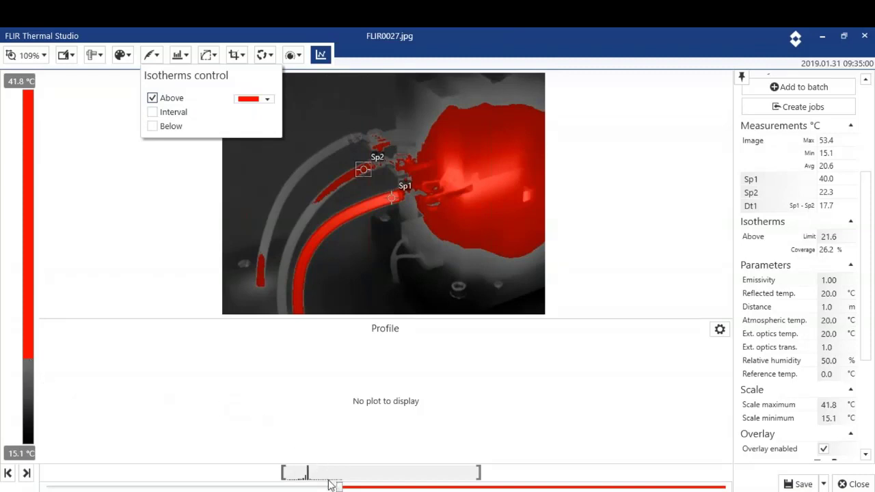
left_click_drag(330, 483, 449, 485)
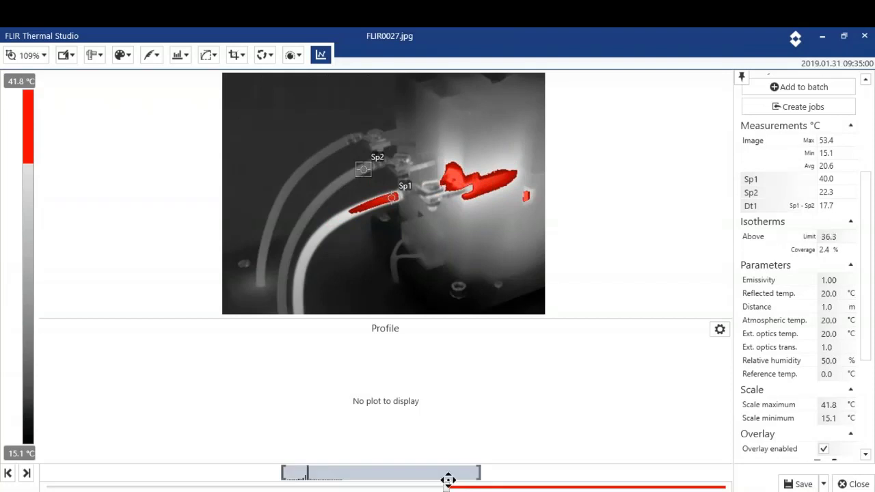
- Try the Signal linear and Temperature linear colour distributions and set the distribution to Digital Detail Enhancement
left_click(187, 60)
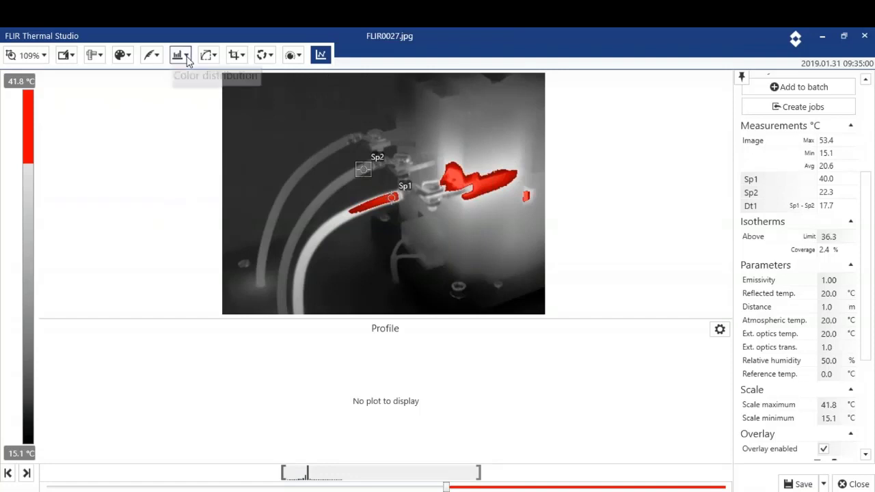
left_click(285, 135)
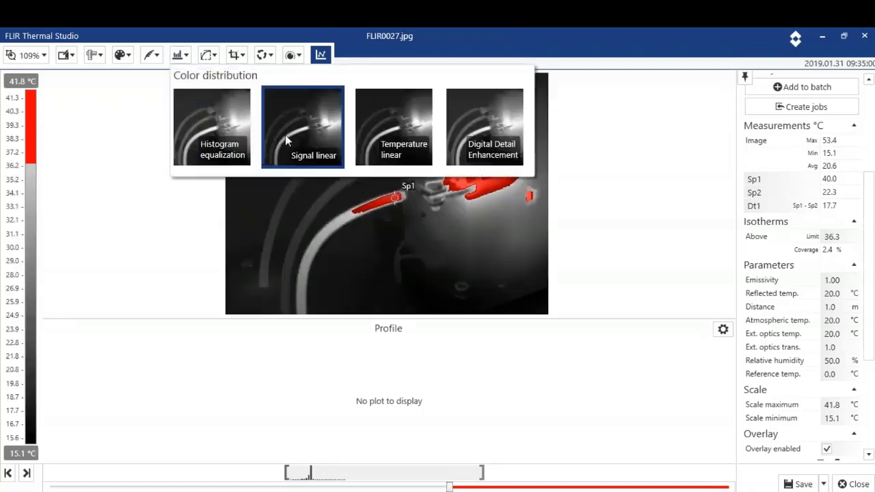
left_click(360, 151)
left_click(492, 122)
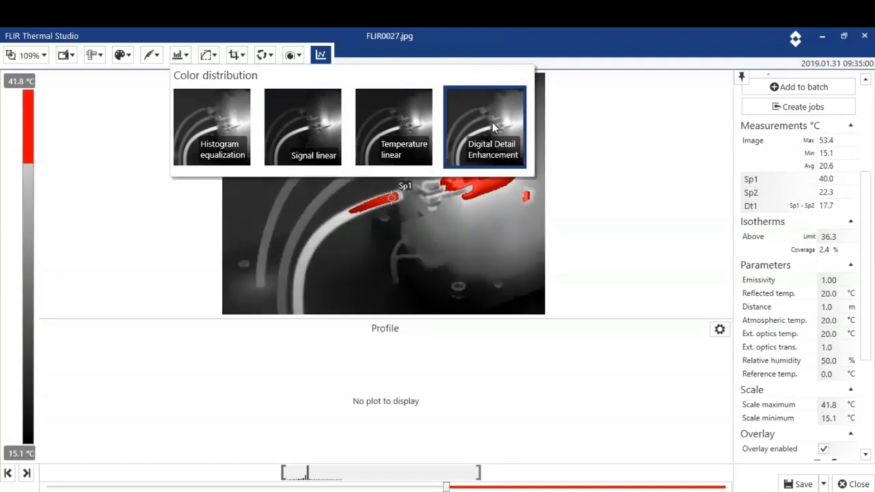
- Show the crop rectangle, enlarge it around the cables and the hot component, and discard the crop
left_click(236, 54)
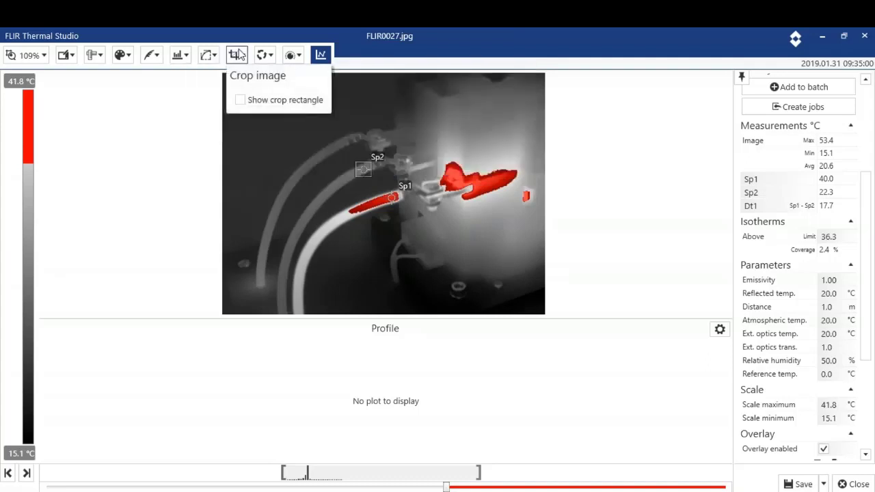
left_click(240, 101)
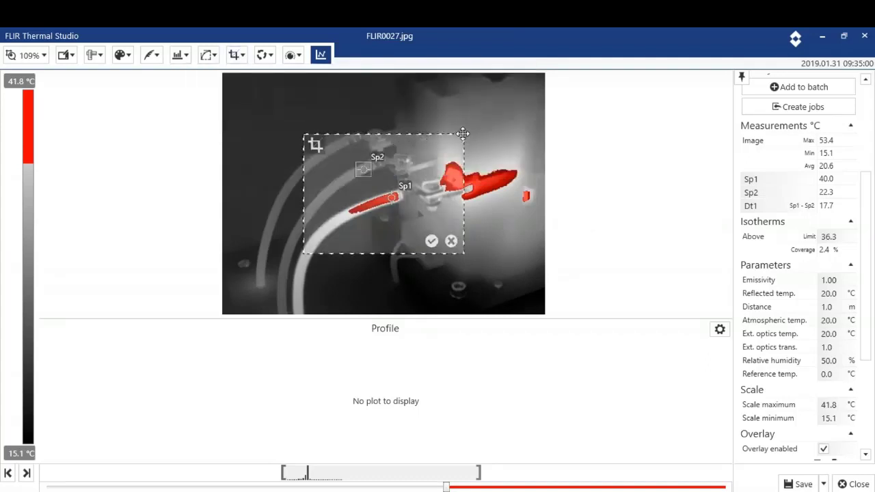
left_click_drag(464, 140, 522, 89)
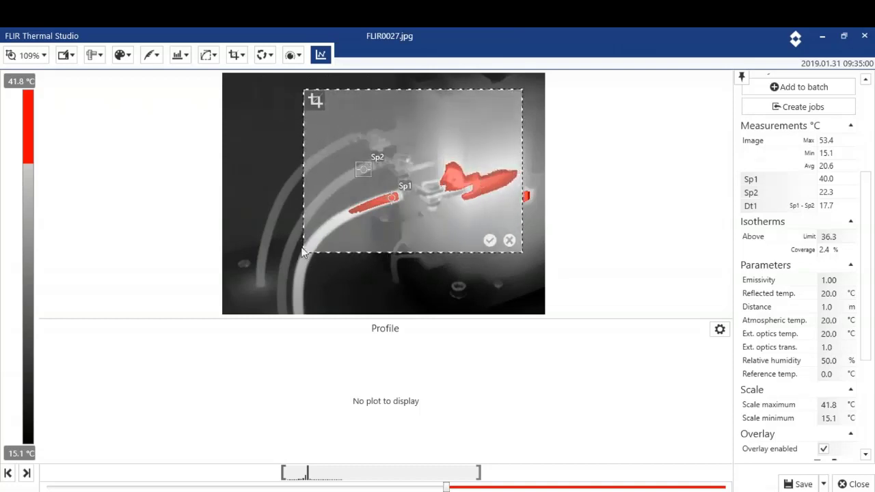
left_click_drag(304, 249, 294, 250)
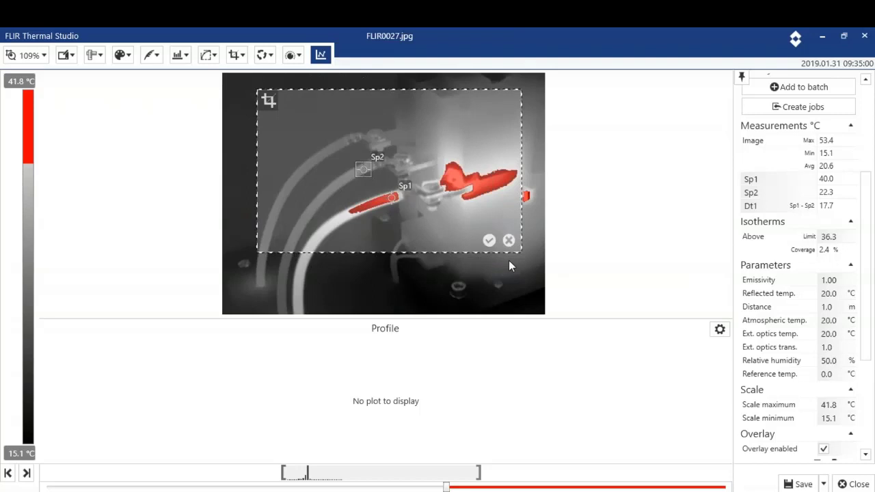
left_click(509, 240)
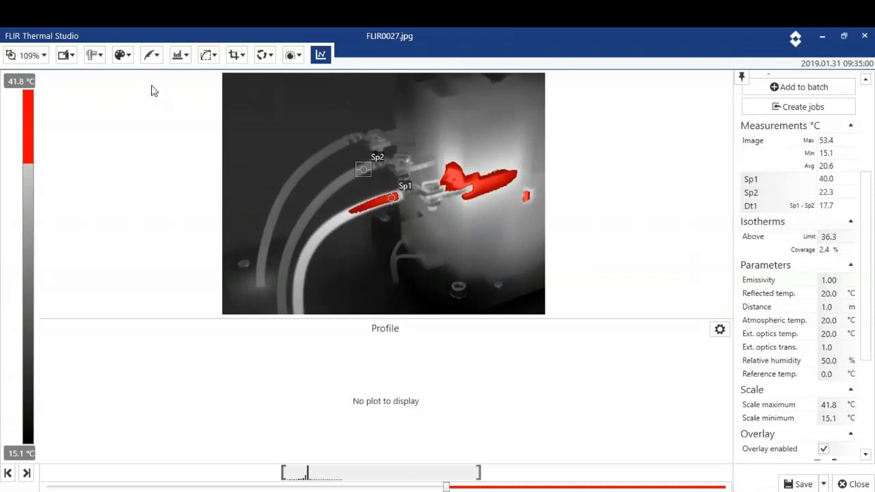
- Try rotating the image with the free rotation angle and bring it back to 0°
left_click(265, 56)
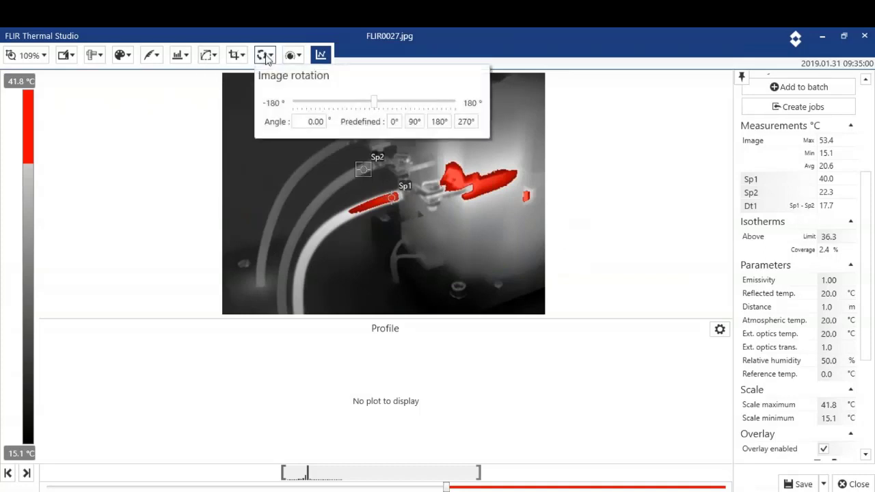
mouse_move(373, 103)
left_mouse_down()
mouse_move(384, 104)
mouse_move(374, 103)
left_mouse_up()
left_click(168, 114)
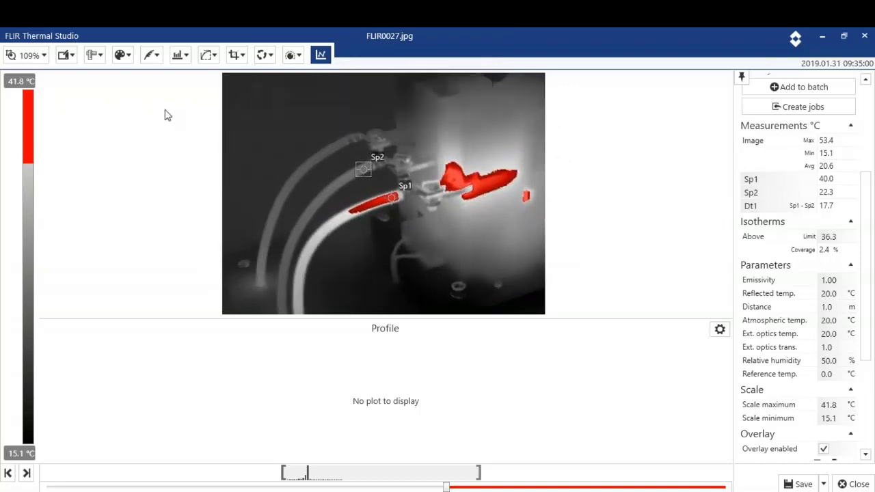
- Apply the Iron palette to the thermal image and turn off the Above isotherm
left_click(127, 58)
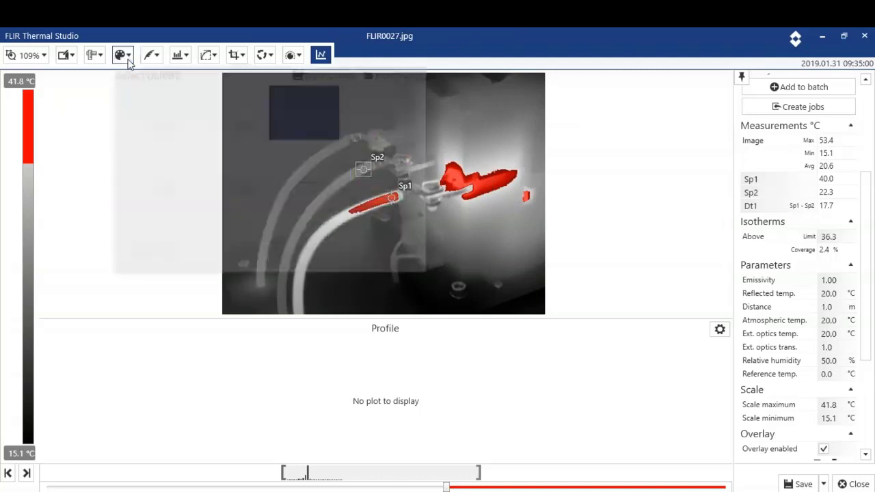
left_click(364, 117)
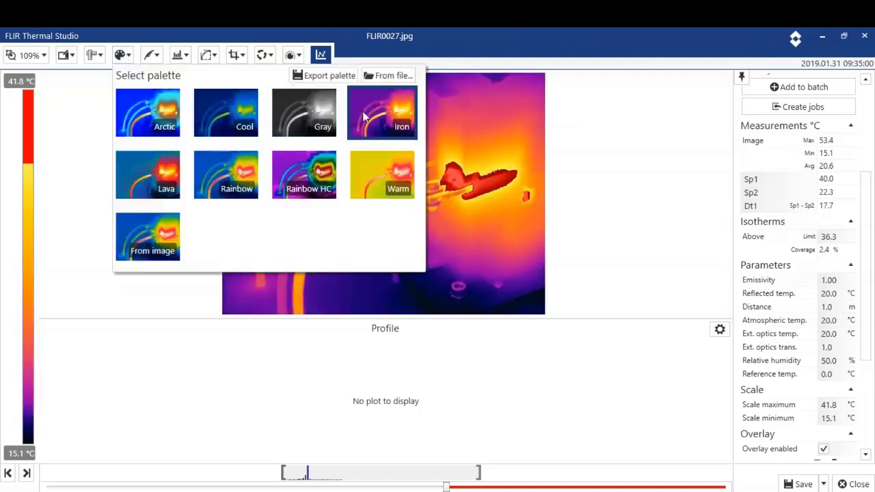
left_click(152, 56)
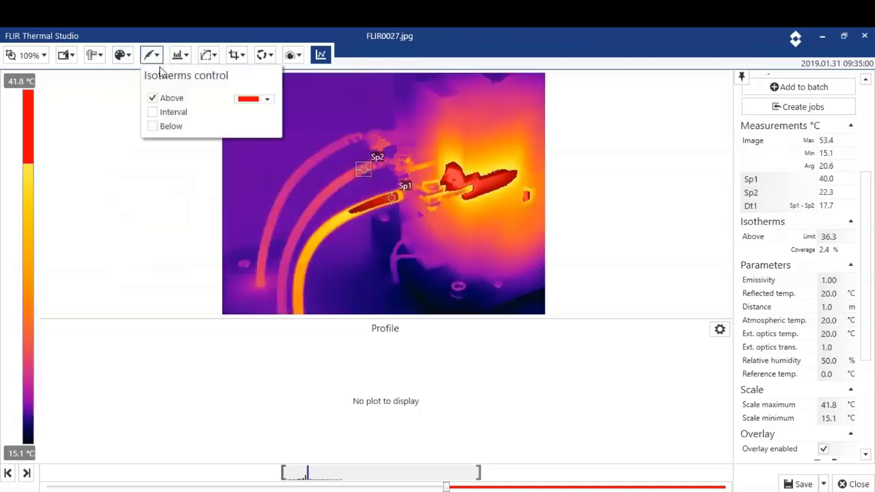
left_click(152, 97)
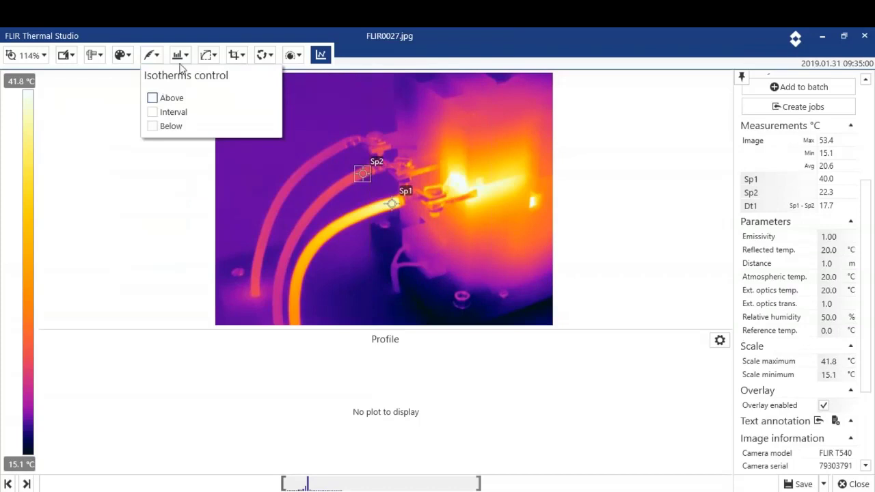
- Set the fusion mode to MSX and adjust its alignment by shifting the visual overlay slightly over the cable ends
left_click(299, 57)
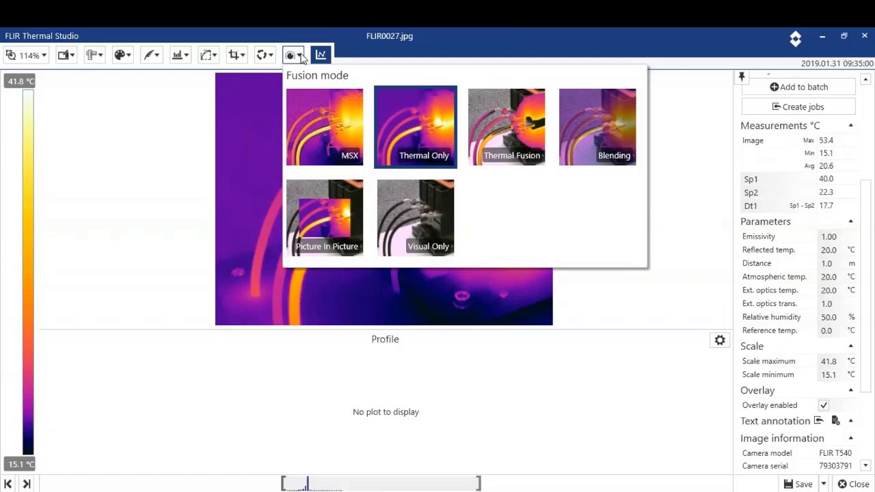
left_click(328, 136)
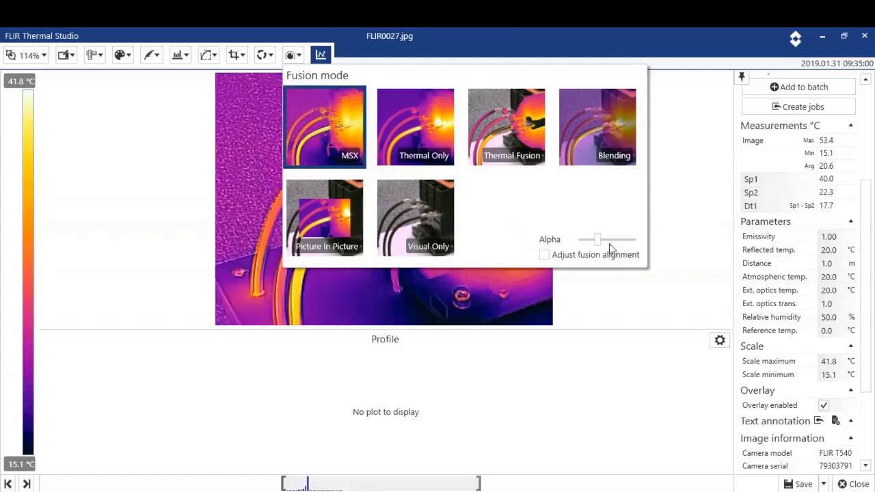
left_click(542, 255)
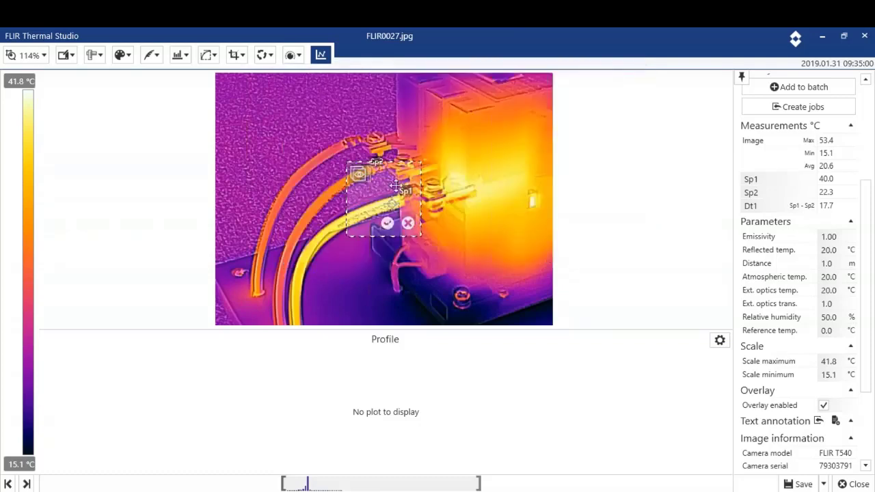
mouse_move(378, 186)
left_mouse_down()
mouse_move(359, 152)
mouse_move(379, 147)
mouse_move(399, 168)
mouse_move(398, 186)
mouse_move(387, 188)
left_mouse_up()
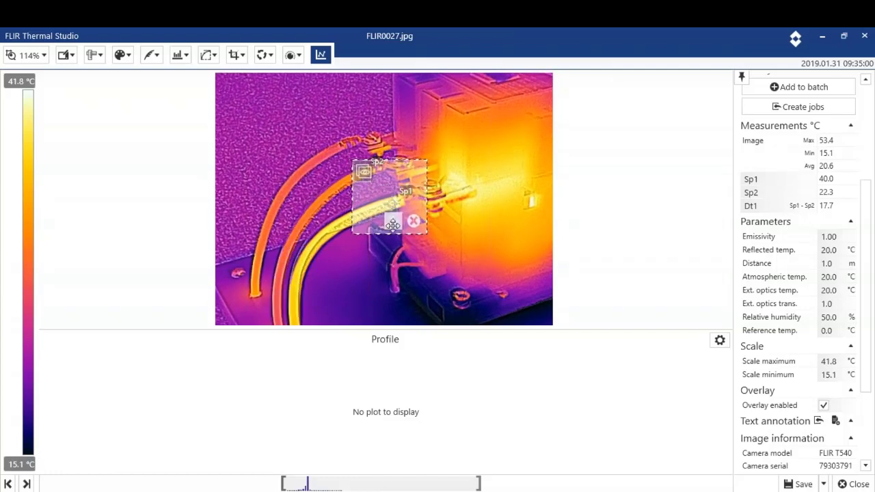
left_click(393, 220)
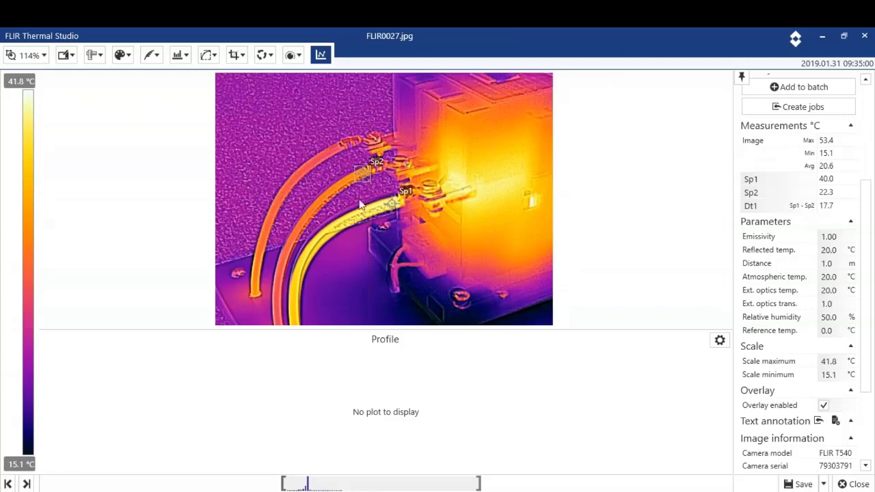
- Fine-tune the Alpha strength of the MSX fusion overlay
left_click(300, 54)
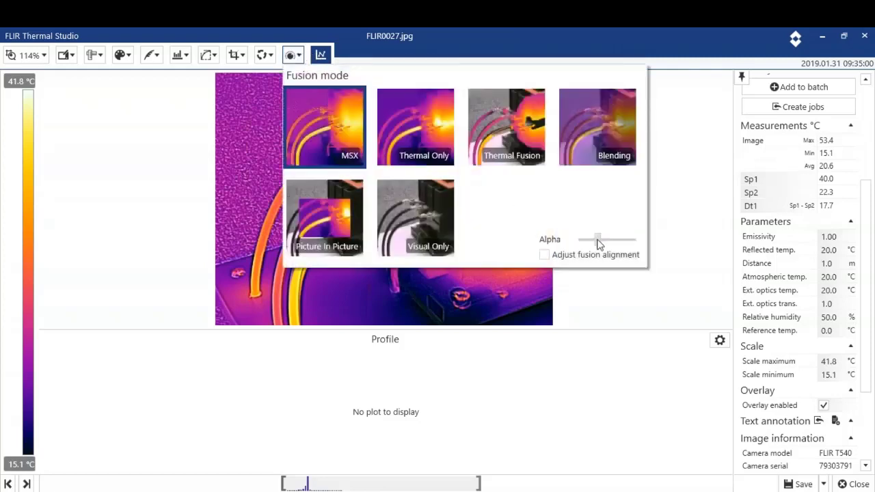
mouse_move(598, 244)
left_mouse_down()
mouse_move(635, 238)
mouse_move(573, 241)
mouse_move(630, 238)
mouse_move(599, 238)
left_mouse_up()
left_click(668, 229)
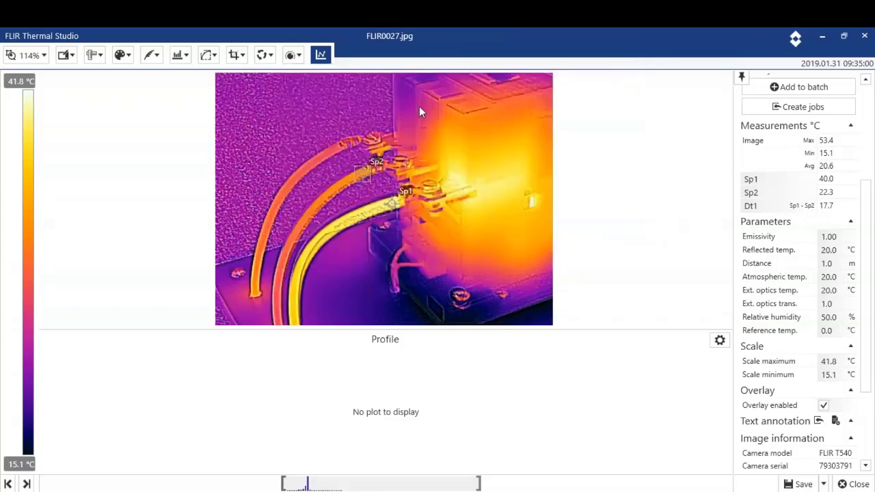
- Hide and reshow the profile plot, and draw a diagonal line measurement across all three cables
left_click(321, 56)
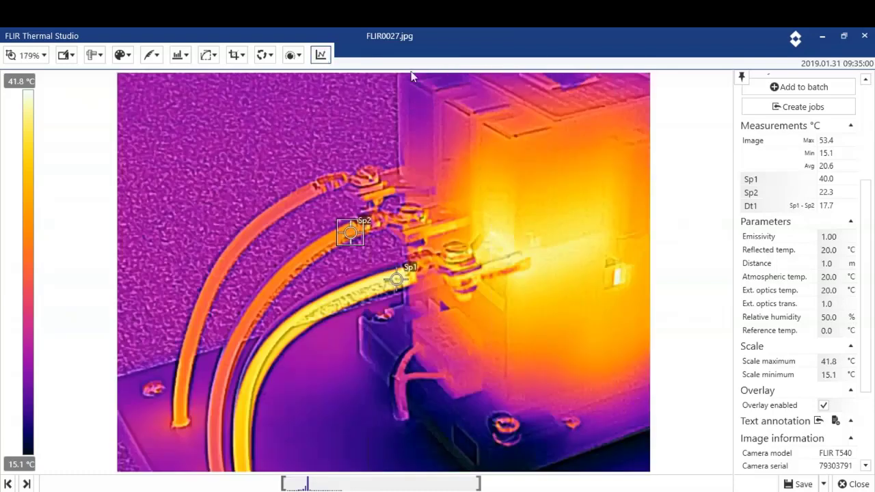
left_click(319, 55)
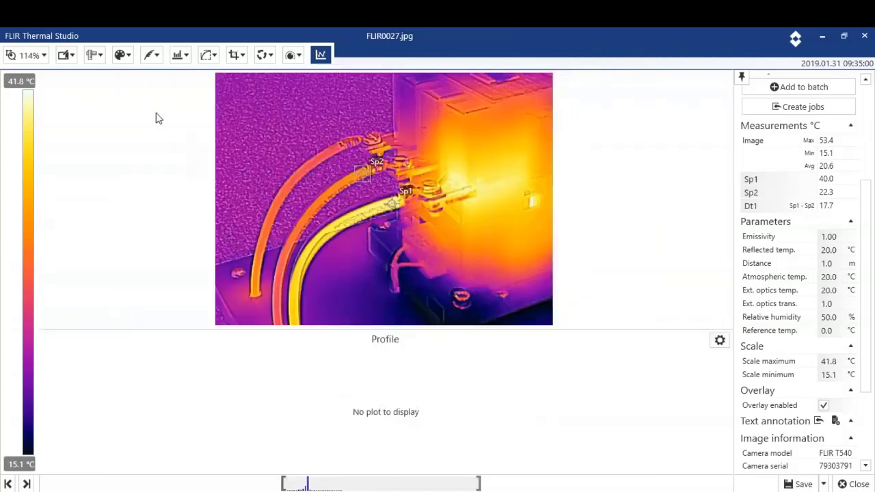
left_click(98, 59)
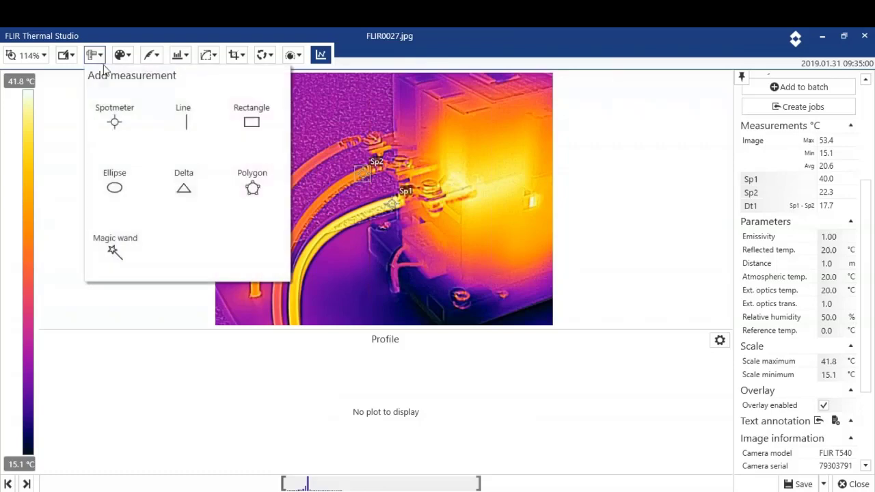
left_click(188, 120)
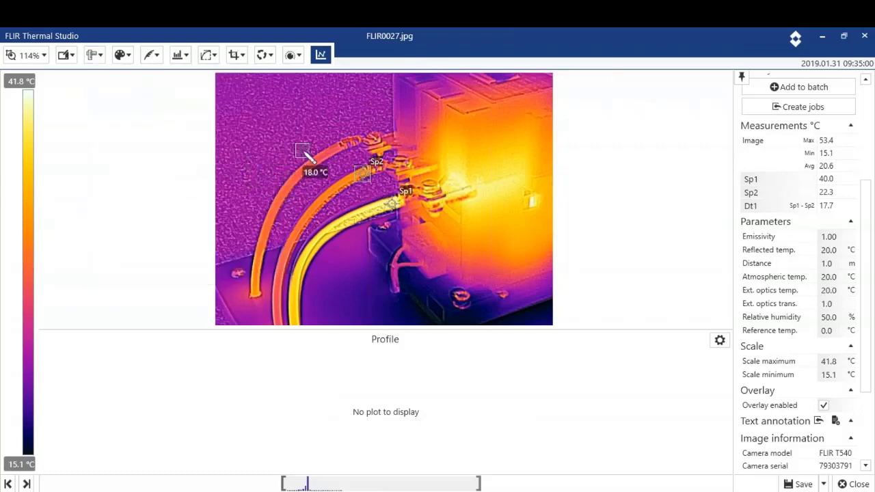
left_click_drag(304, 152, 363, 232)
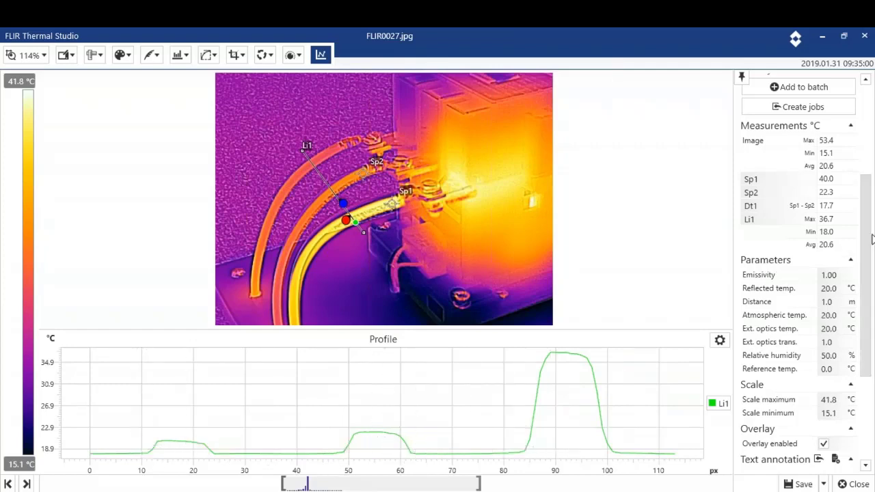
- Start a text annotation from a template for the image and select the cat 1 template
left_click_drag(865, 206, 868, 297)
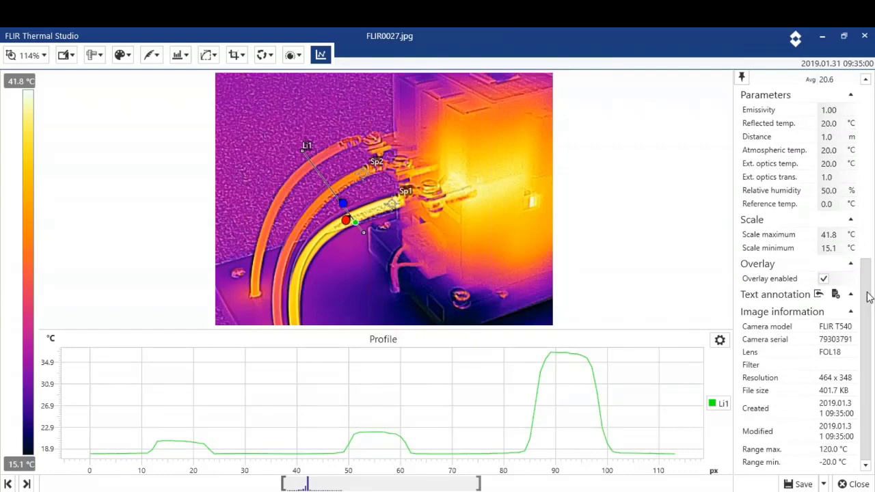
left_click(819, 295)
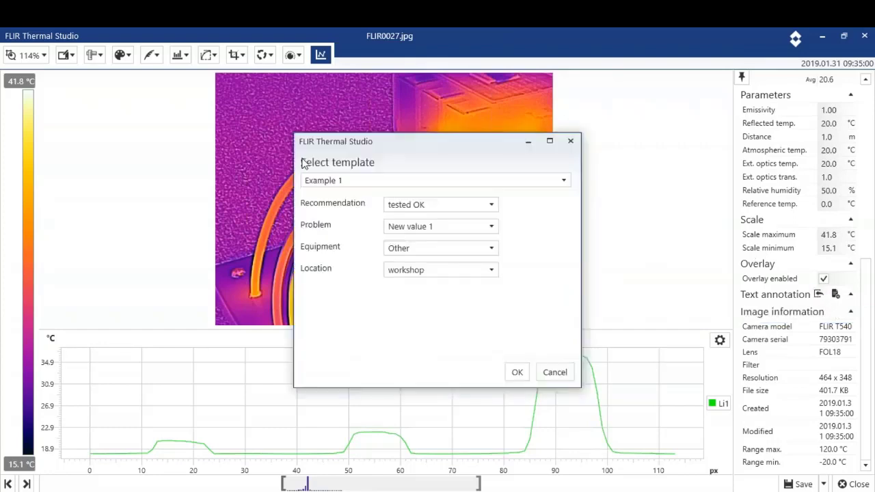
left_click(564, 181)
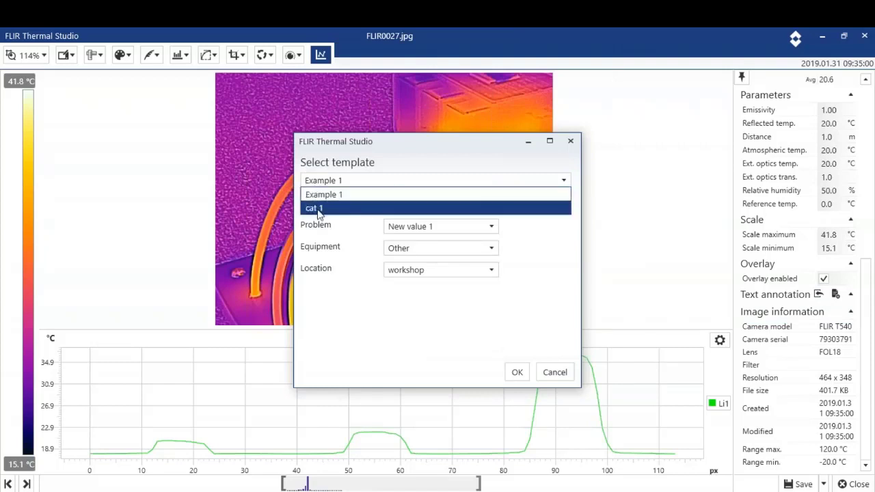
left_click(318, 208)
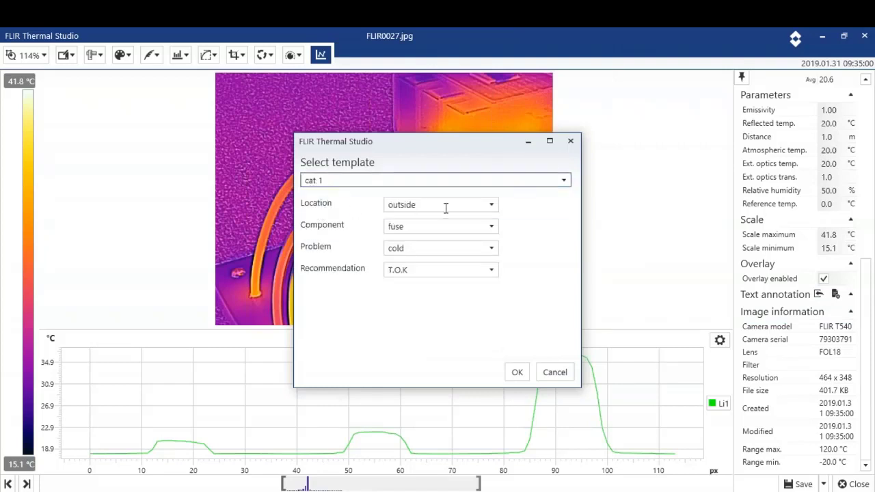
- Fill the annotation template with location Basement, component Contactor, problem Hot and recommendation check component, and apply it to the image
left_click(491, 209)
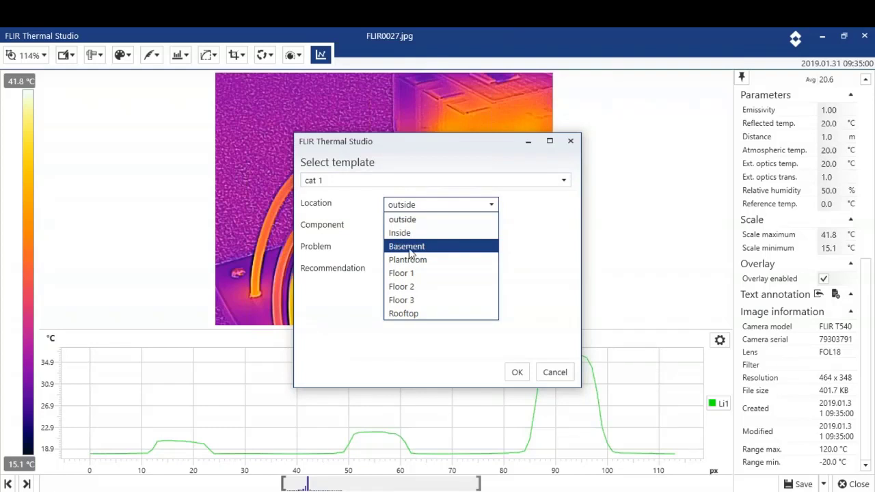
left_click(413, 249)
left_click(491, 227)
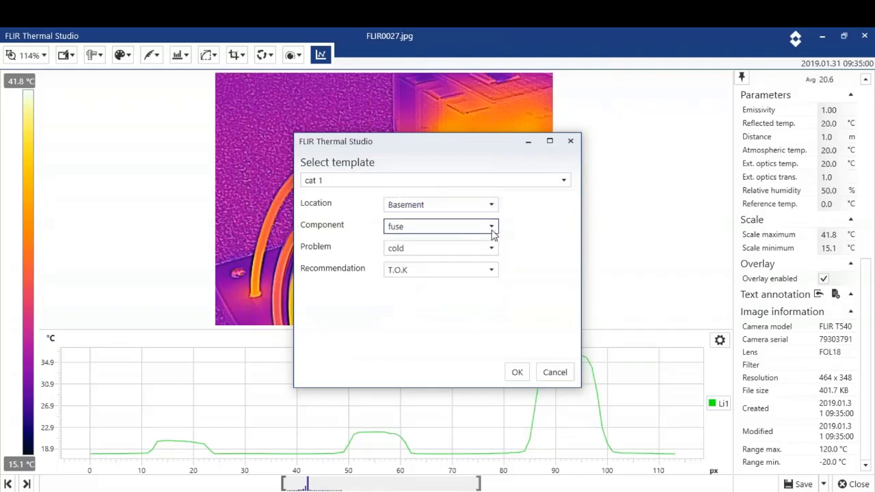
left_click(441, 256)
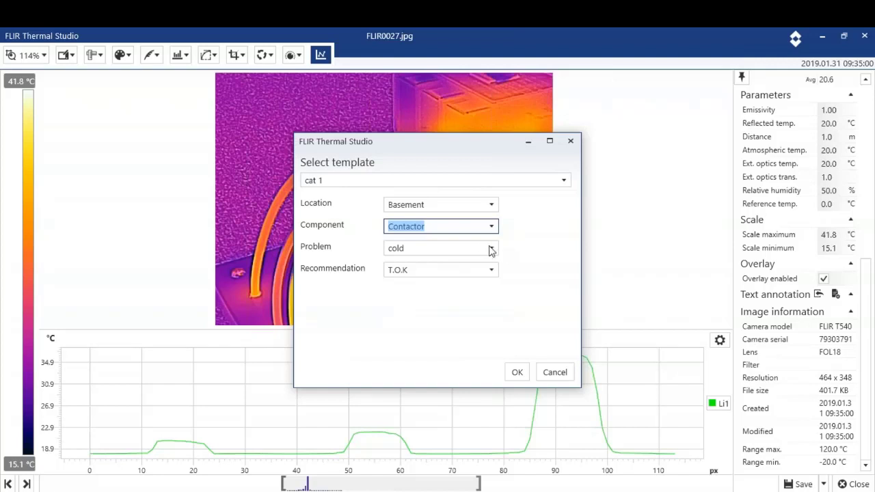
left_click(490, 250)
left_click(431, 278)
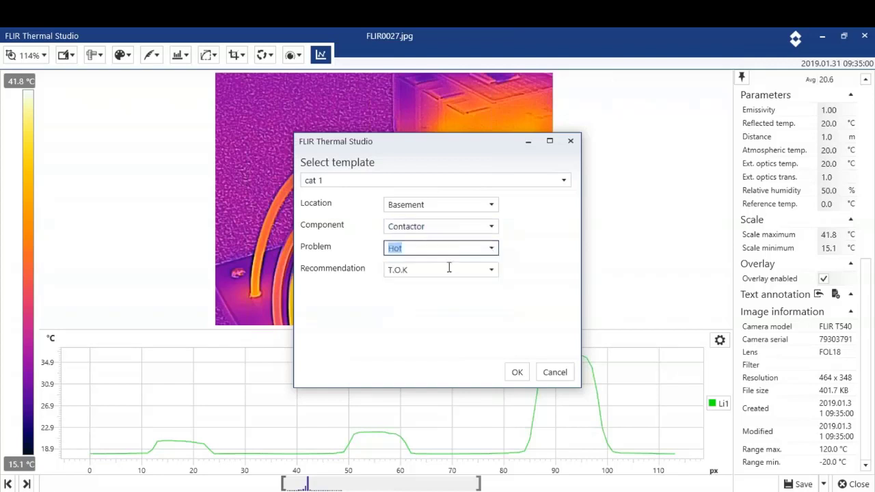
left_click(492, 270)
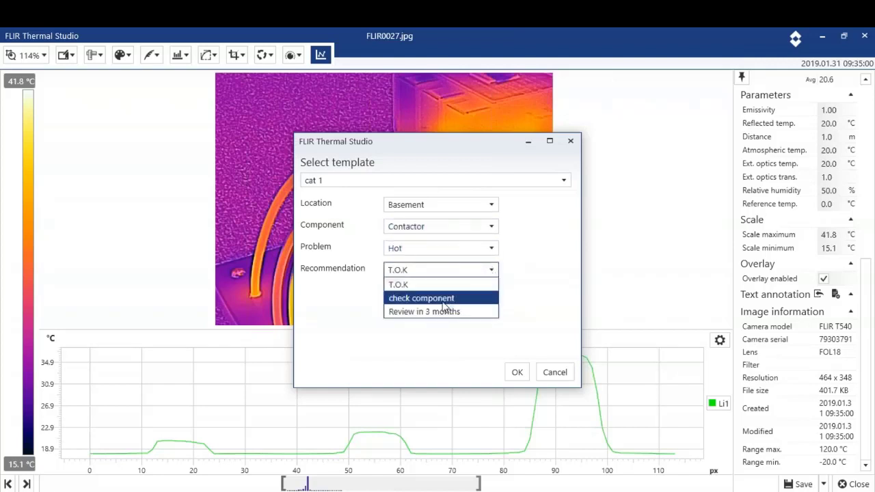
left_click(442, 301)
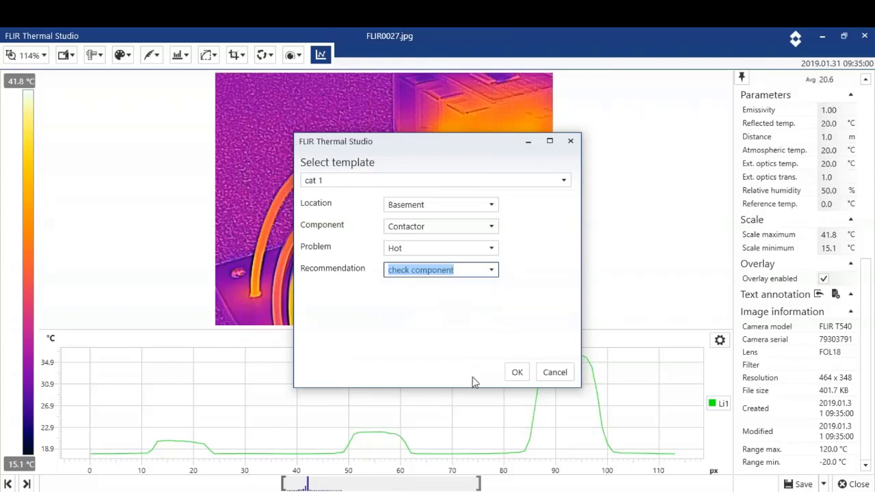
left_click(518, 375)
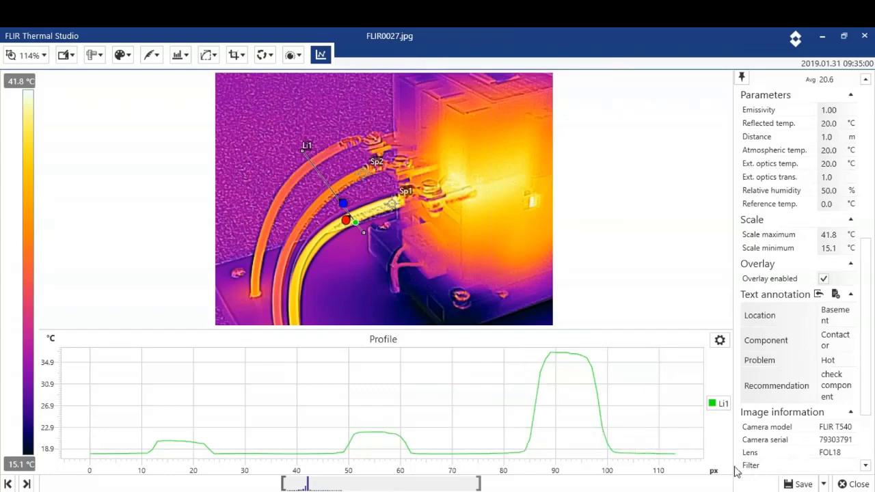
- Save and close the annotated image, and open FLIR0048.jpg from the image library for editing
left_click(804, 484)
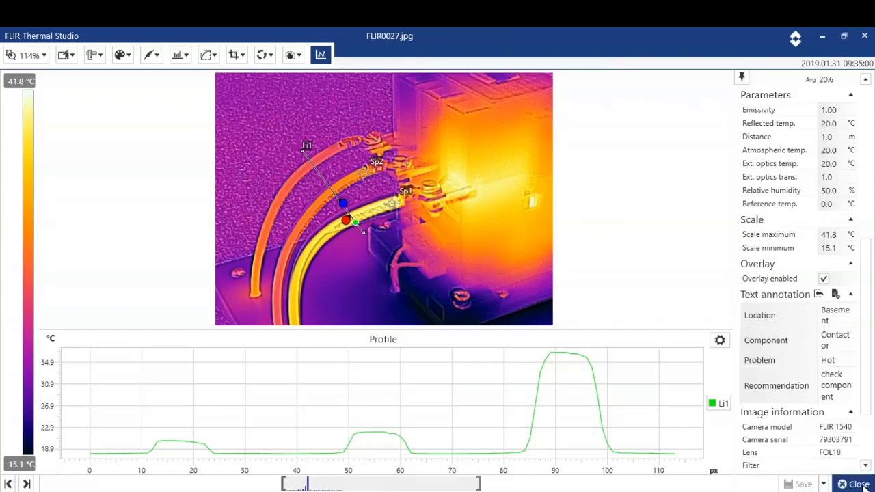
left_click(858, 484)
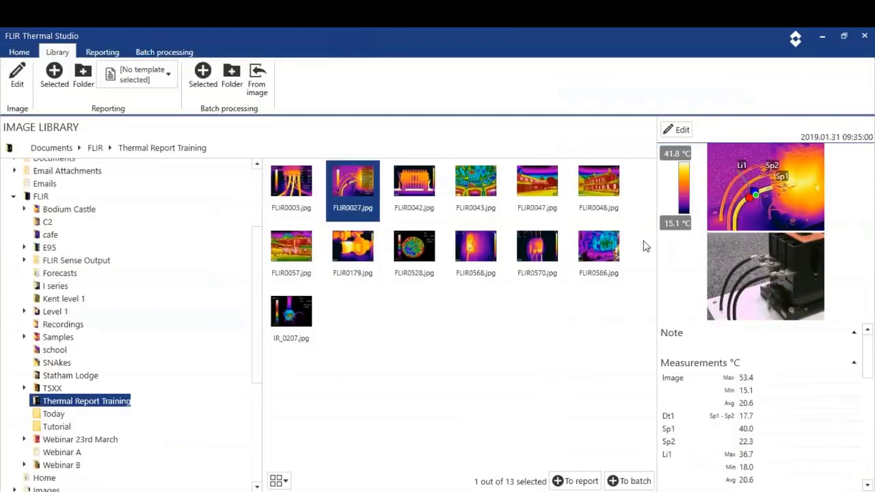
double_click(599, 183)
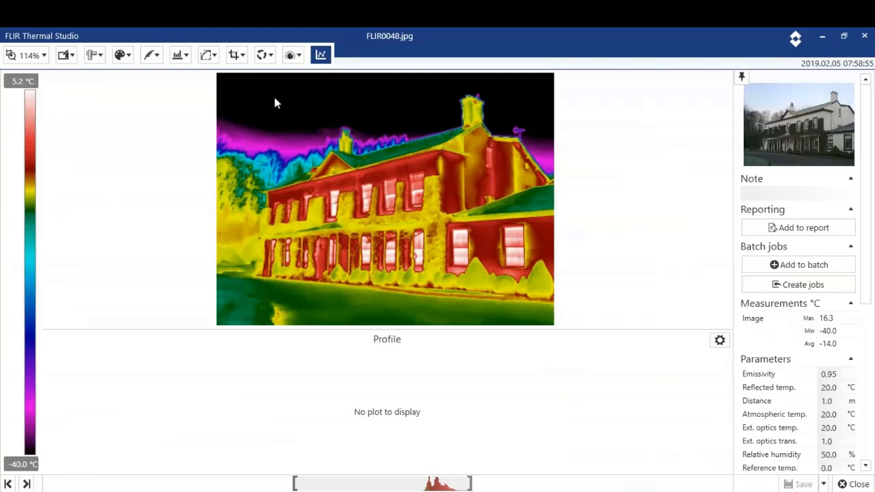
- Add a spotmeter on the house's gable wall and a rectangle measurement over the windows and wall of the front facade
left_click(98, 56)
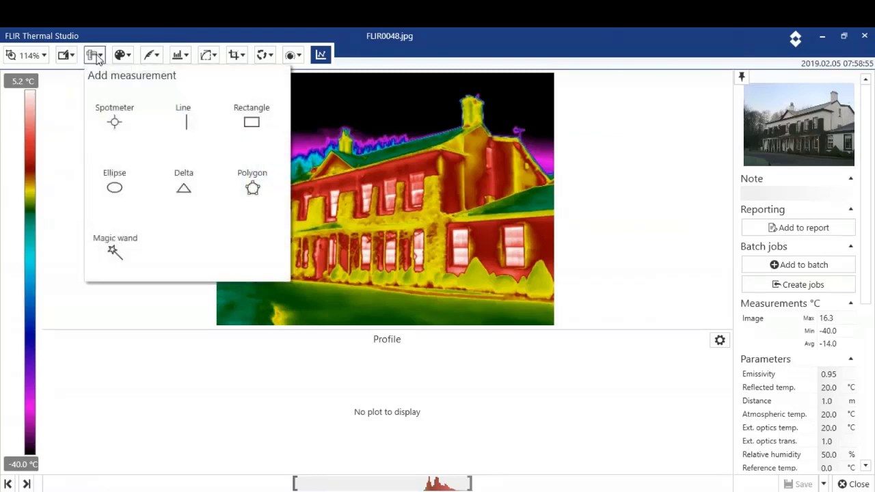
left_click(114, 122)
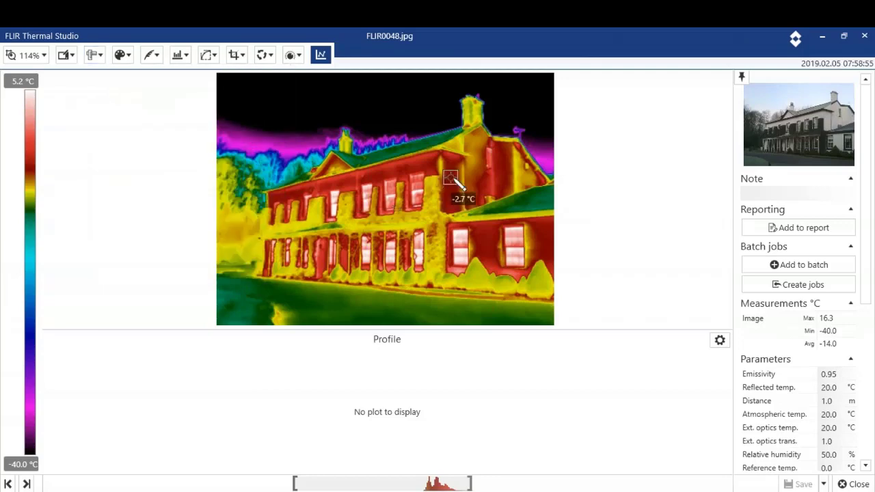
left_click(500, 168)
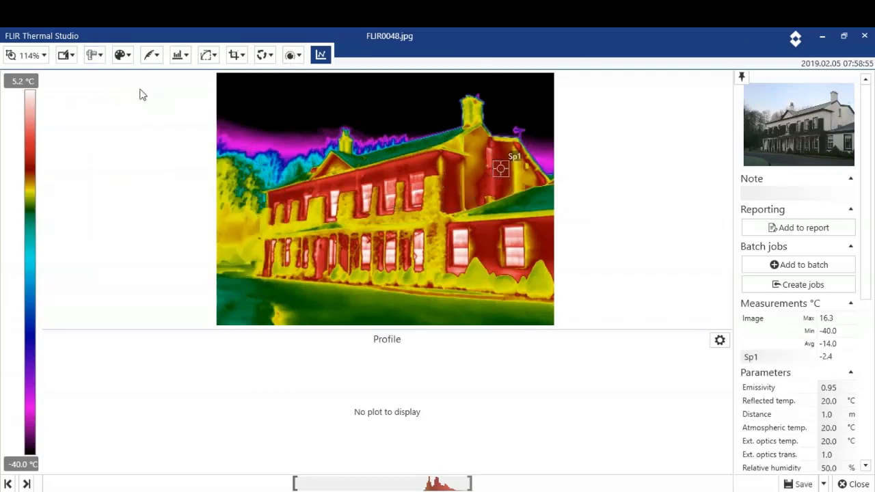
left_click(96, 55)
left_click(251, 117)
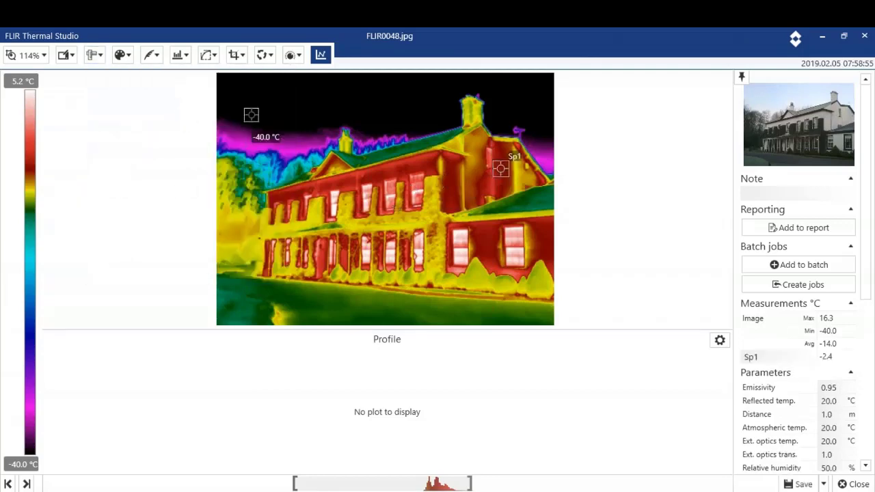
mouse_move(305, 191)
left_mouse_down()
mouse_move(337, 199)
mouse_move(380, 249)
left_mouse_up()
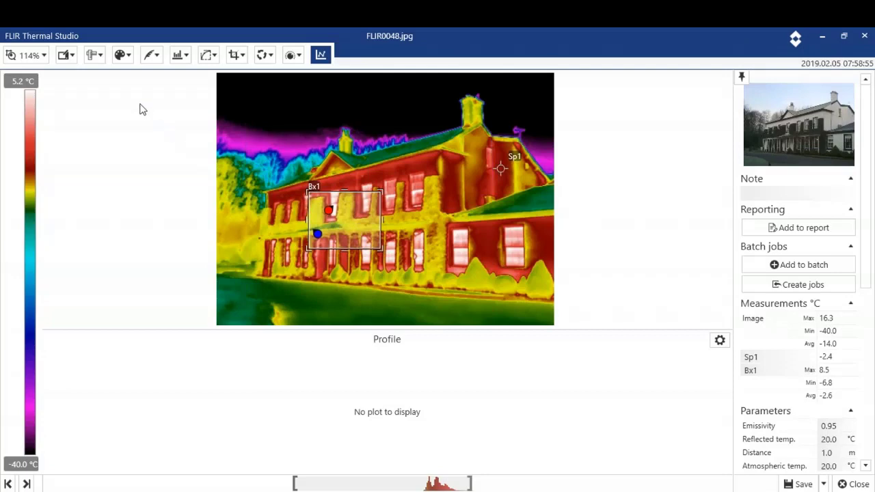
- Set the fusion mode to MSX and align the visual overlay's outlines with the thermal edges of the house
left_click(124, 57)
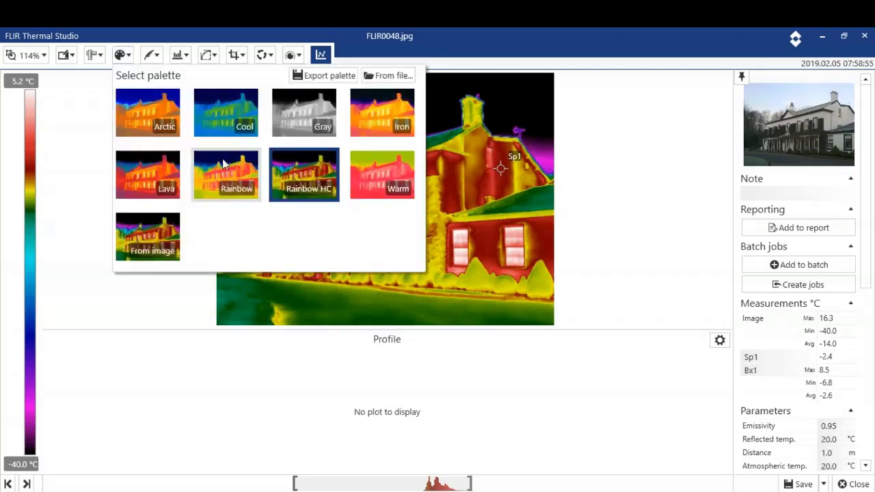
left_click(294, 56)
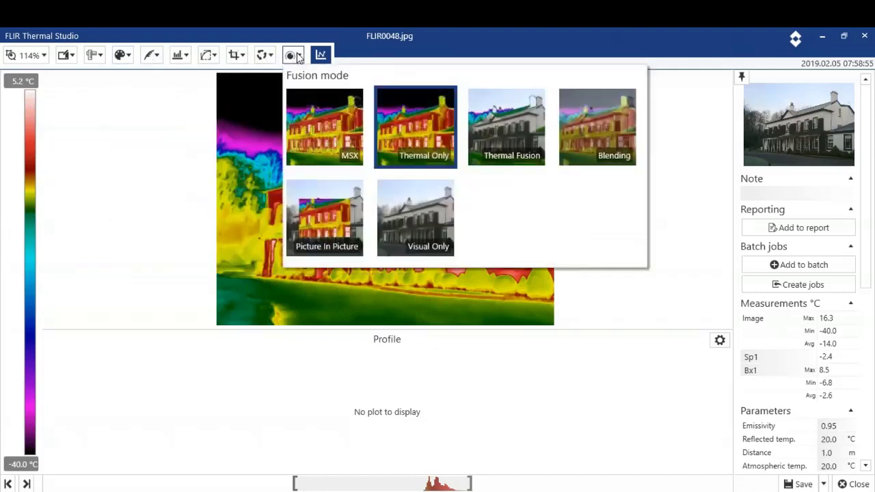
left_click(309, 123)
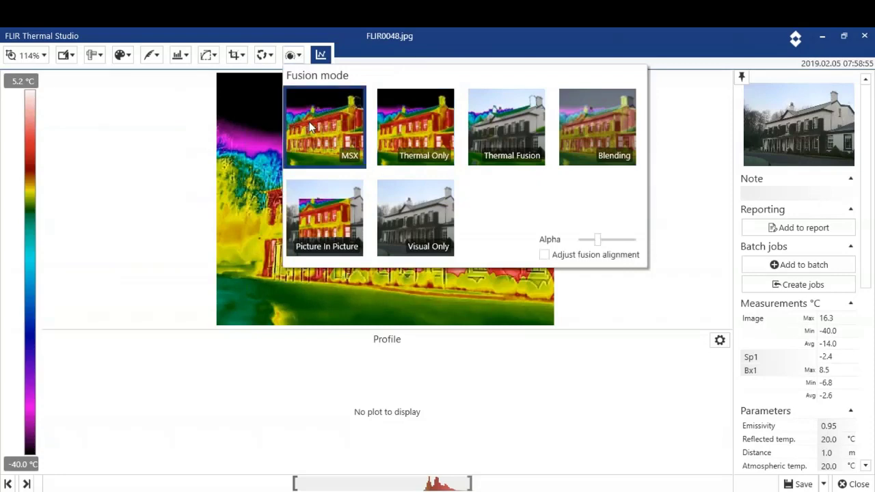
left_click(545, 255)
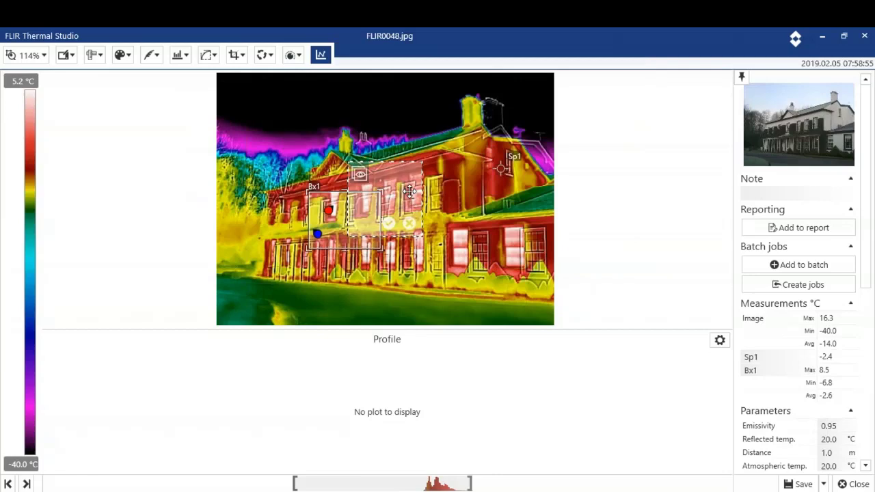
left_click_drag(410, 190, 453, 201)
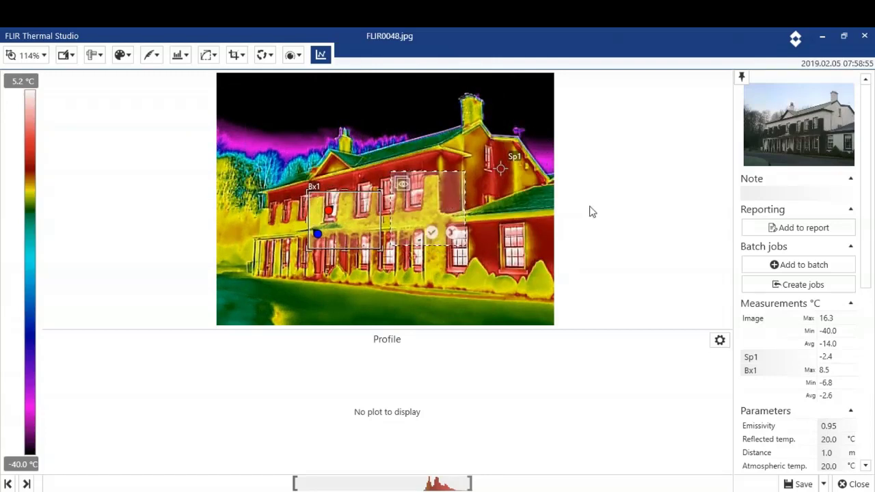
left_click(432, 233)
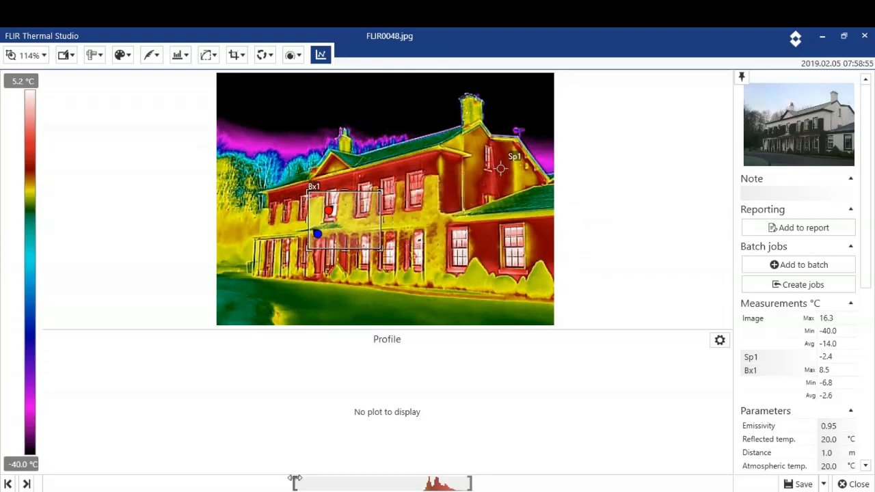
- Adjust the temperature scale to about -17.5 to 6.0 °C, and save and close the image
left_click_drag(293, 485, 377, 462)
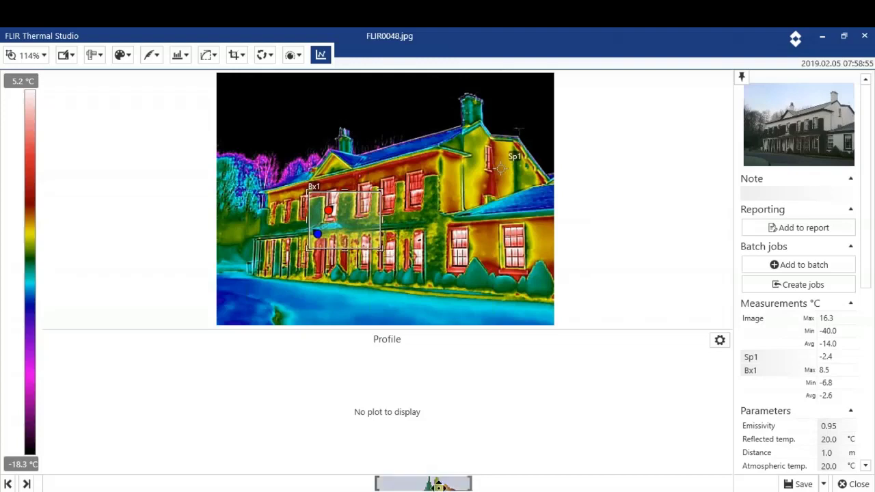
mouse_move(438, 484)
left_mouse_down()
mouse_move(400, 483)
mouse_move(442, 475)
left_mouse_up()
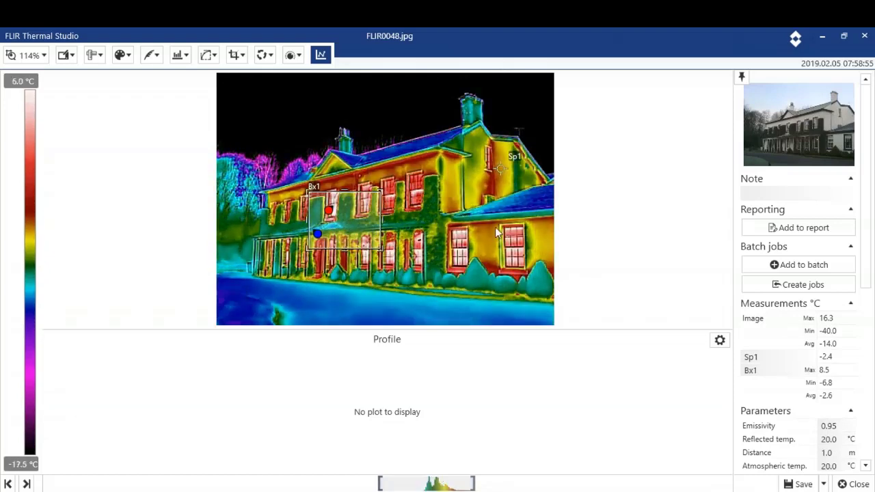
left_click(804, 484)
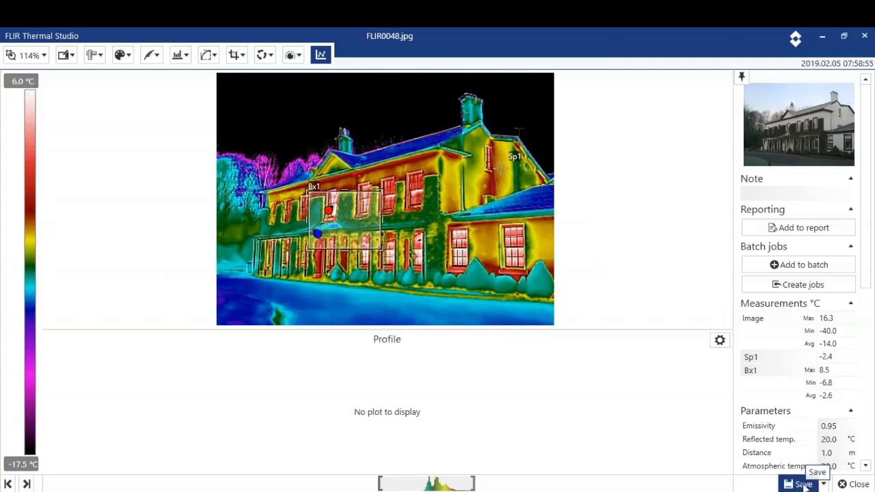
left_click(858, 484)
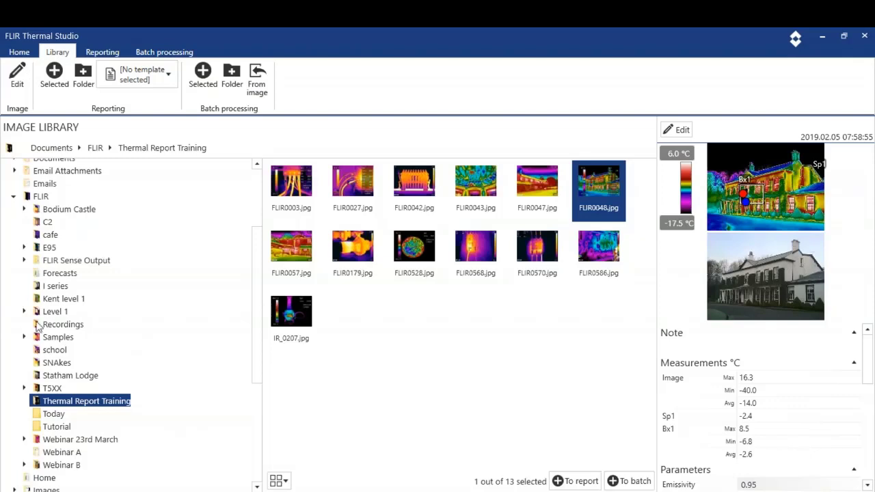
- Open the recording MyRecord2019-01-28T144334110.csq from the Recordings folder
left_click_drag(73, 325, 56, 332)
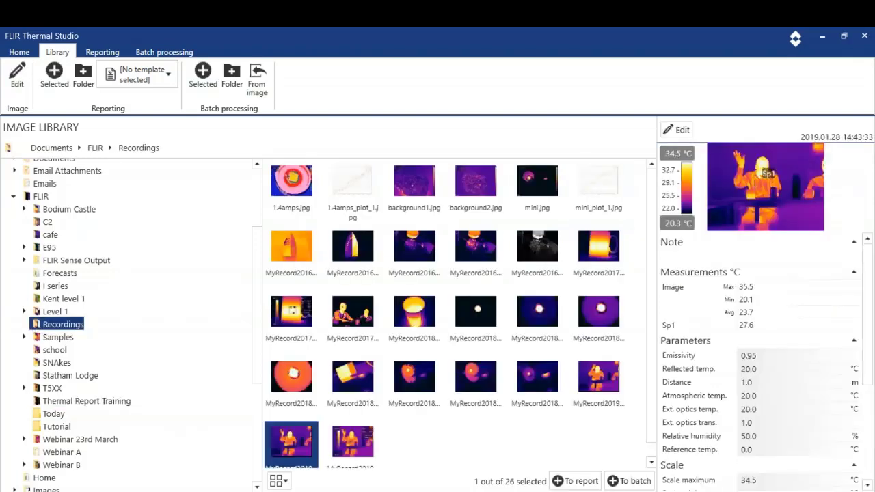
scroll(423, 383, "down", 1)
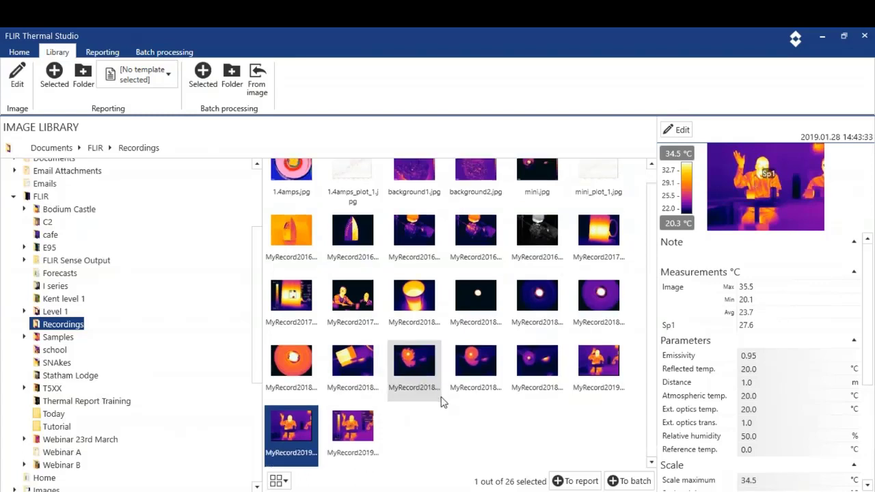
double_click(598, 356)
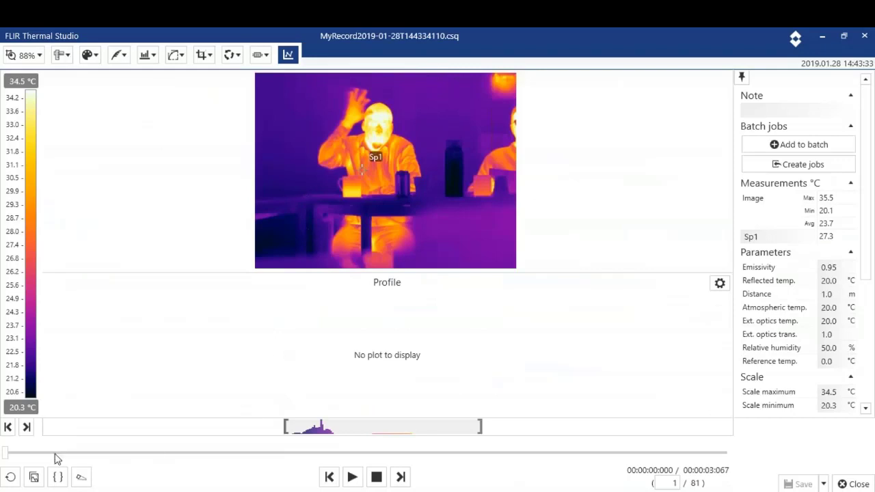
- Play the recording, move back to frame 15 and save that frame as a snapshot image
left_click(350, 476)
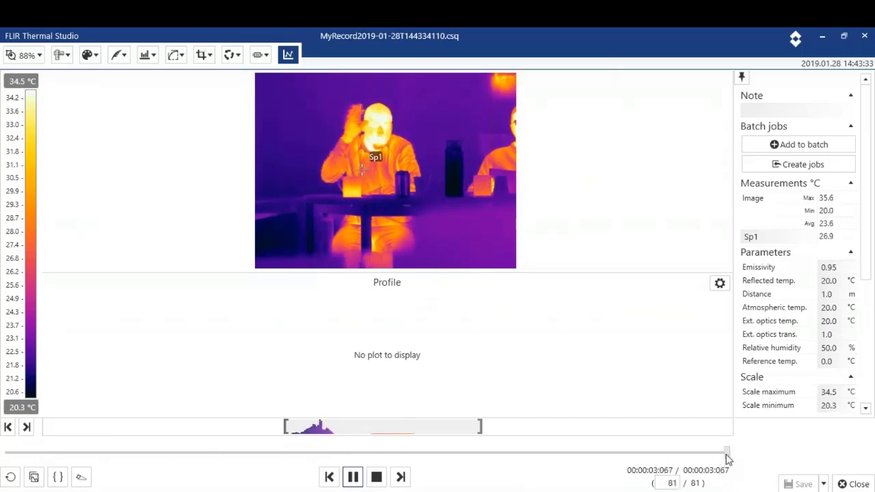
left_click_drag(727, 454, 128, 454)
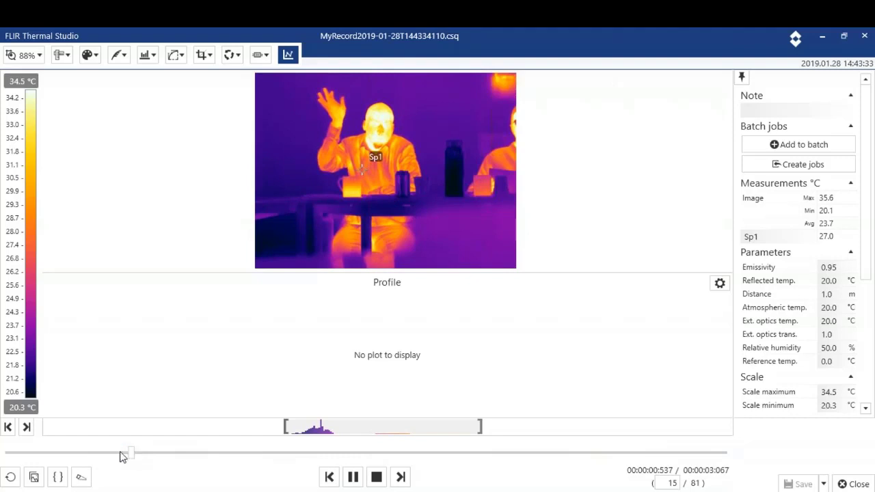
left_click(33, 479)
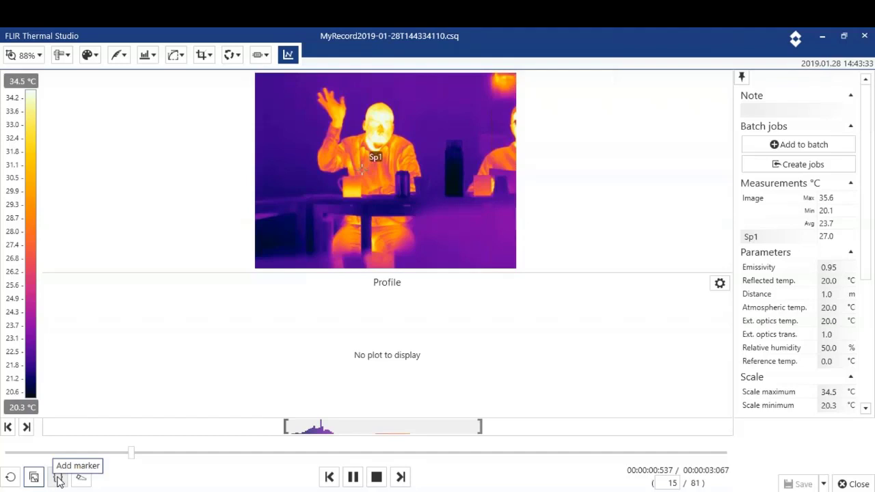
- Add a marker range to the recording's timeline, starting just before frame 15 and ending about two fifths of the way through
left_click(58, 478)
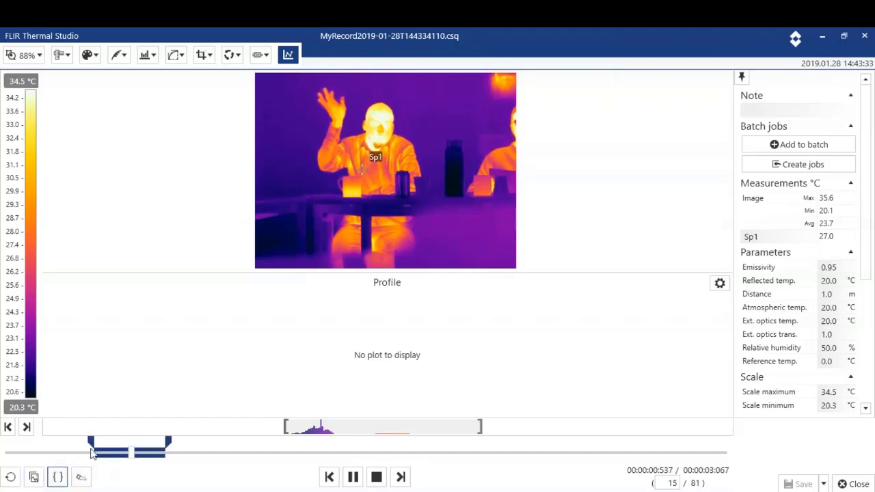
left_click_drag(87, 447, 108, 447)
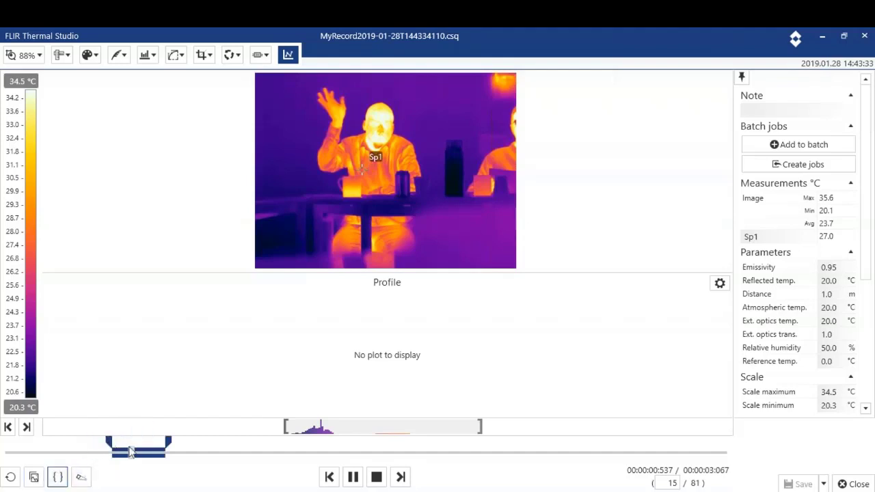
left_click_drag(165, 452, 316, 460)
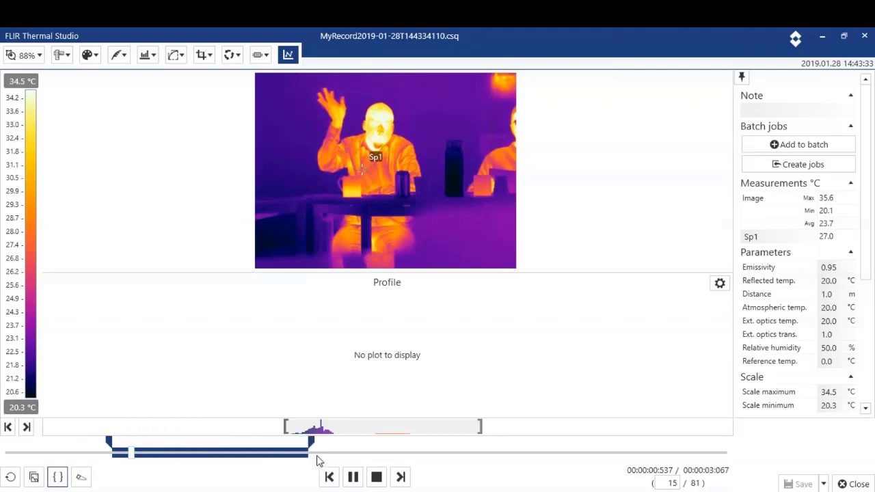
- Start exporting the marked section, cancel the destination folder choice and close the recording
left_click(81, 477)
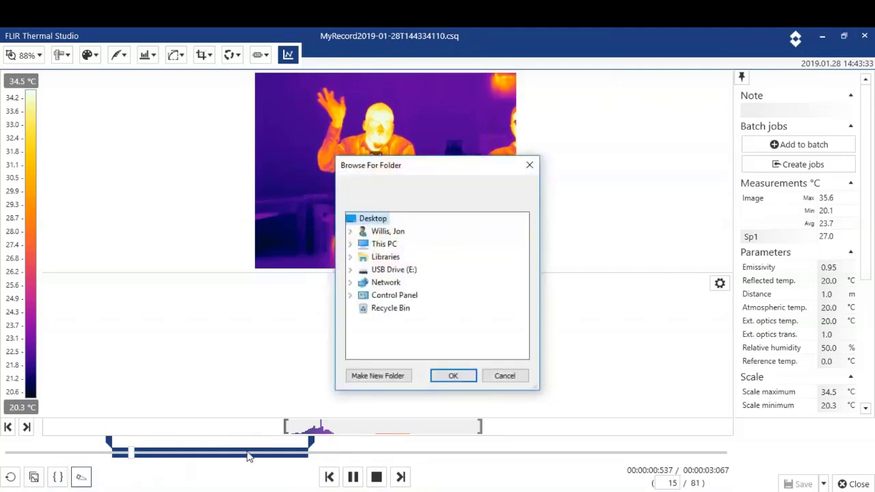
left_click(499, 378)
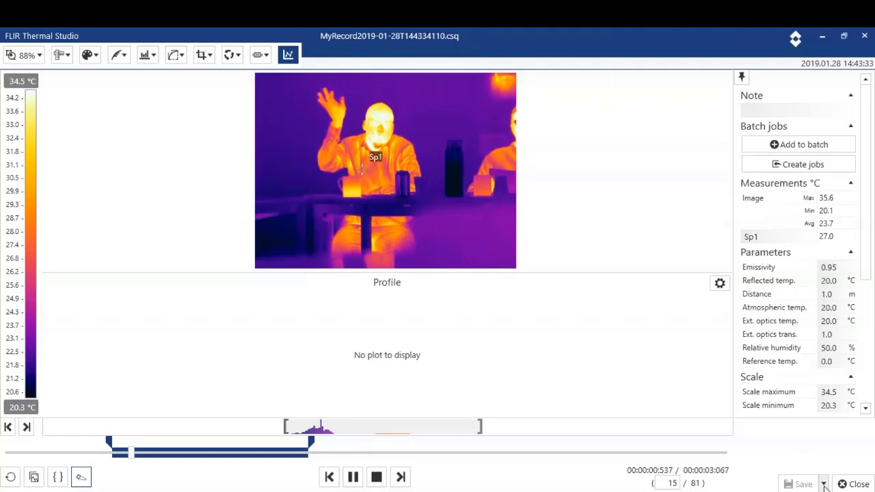
left_click(854, 484)
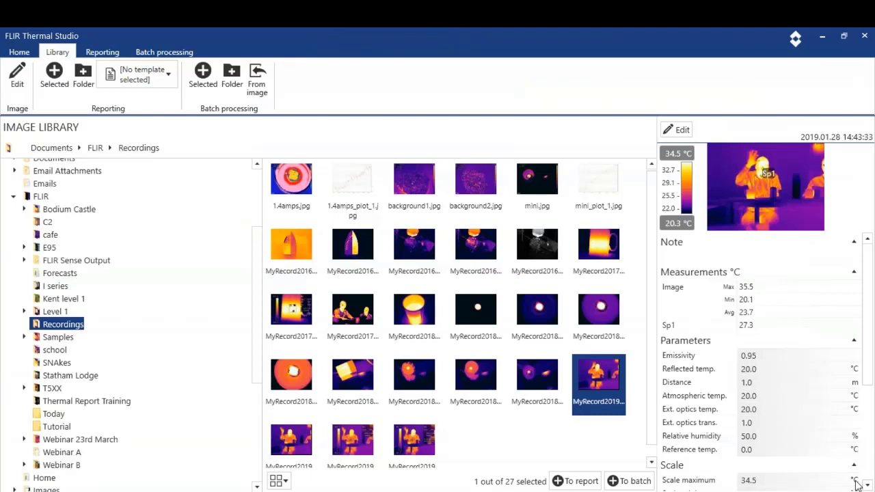